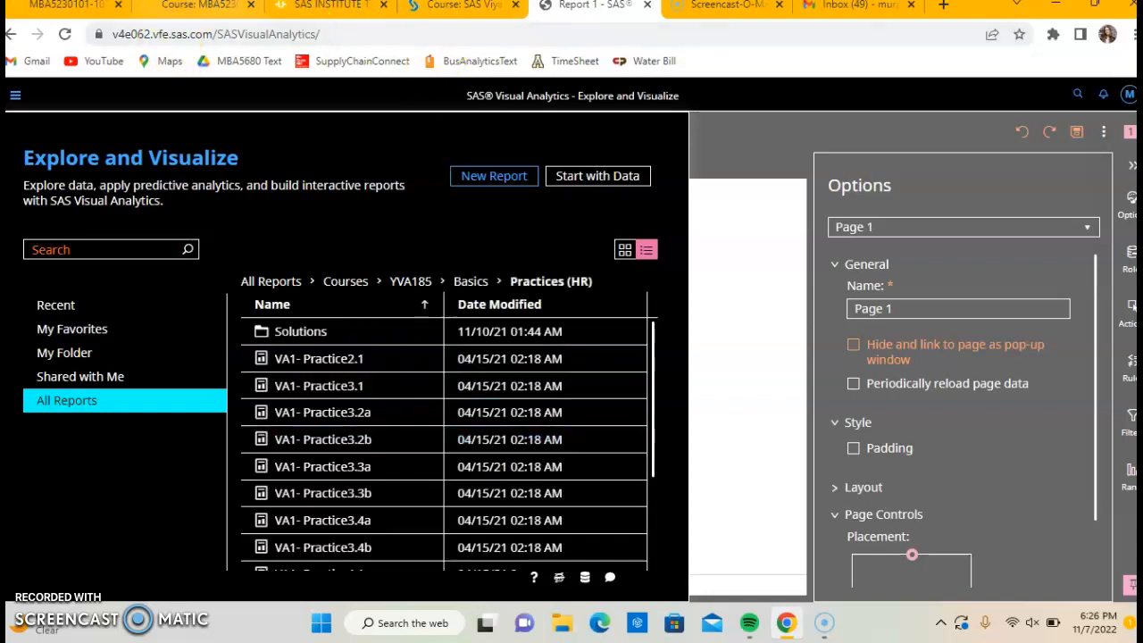
# Open the VA1- Practice3.1 report from the Practices (HR) folder, declining the autosaved version.
pyautogui.click(322, 6)
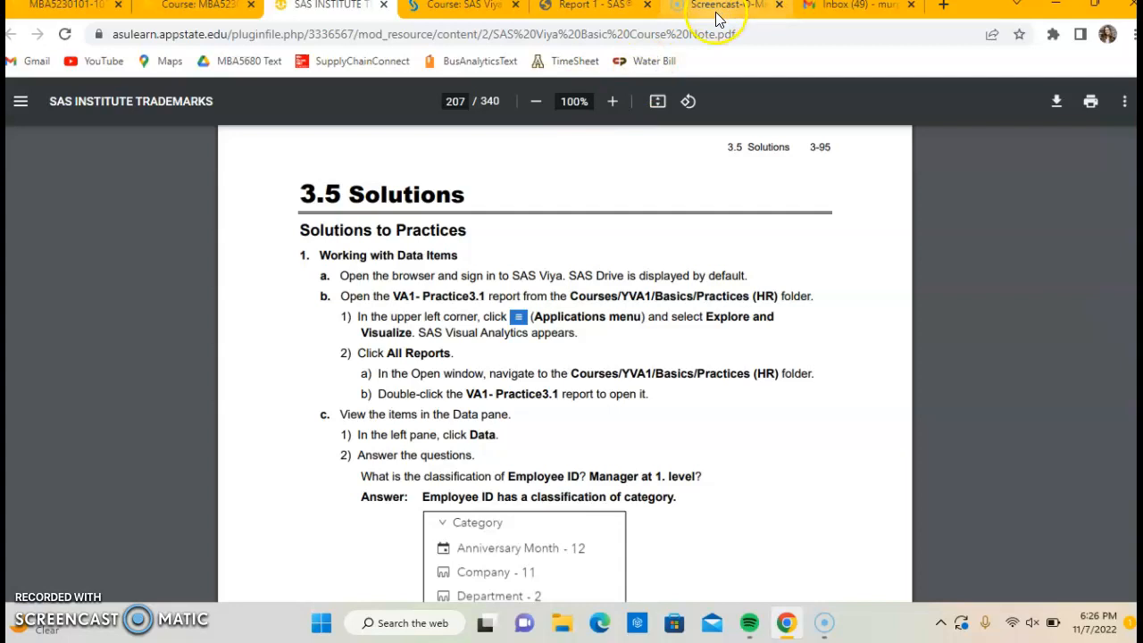
pyautogui.click(585, 12)
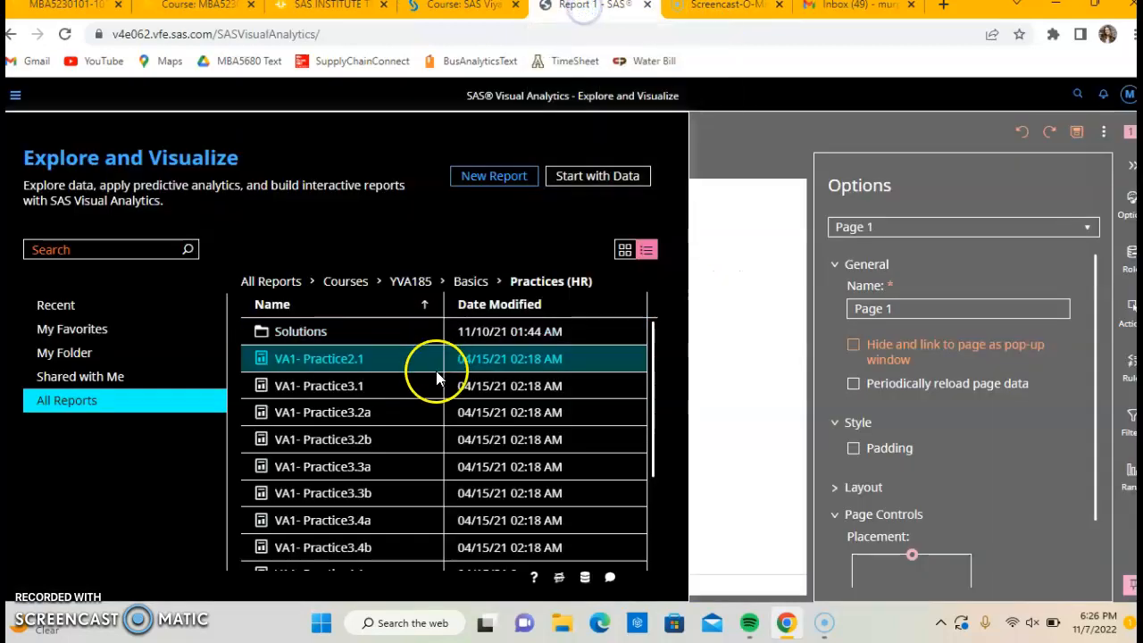
pyautogui.click(357, 393)
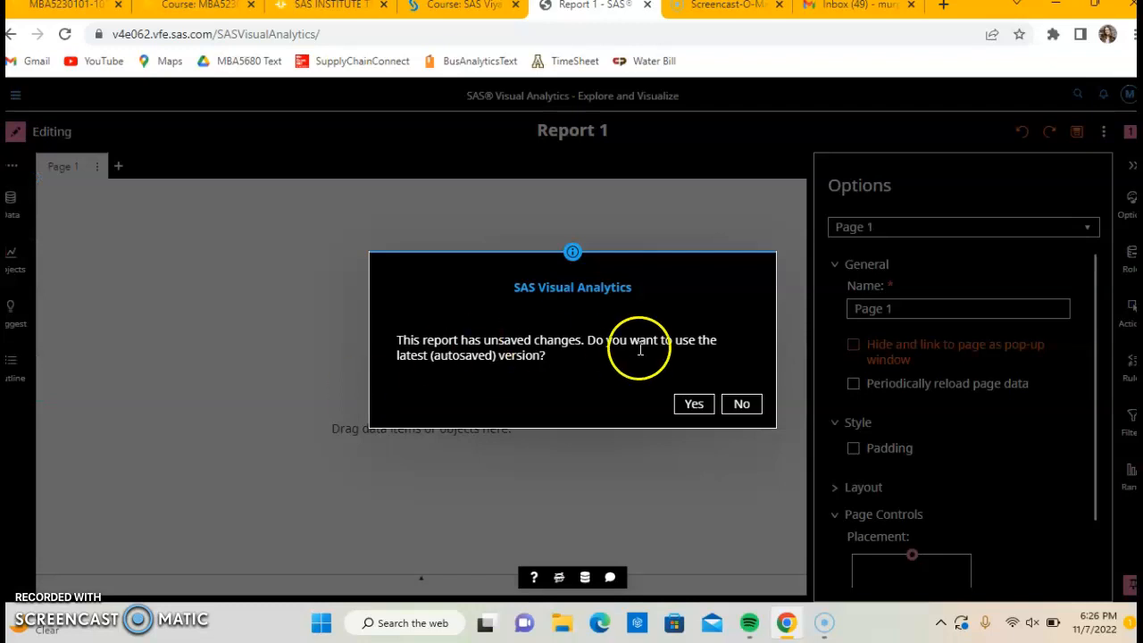
pyautogui.click(740, 405)
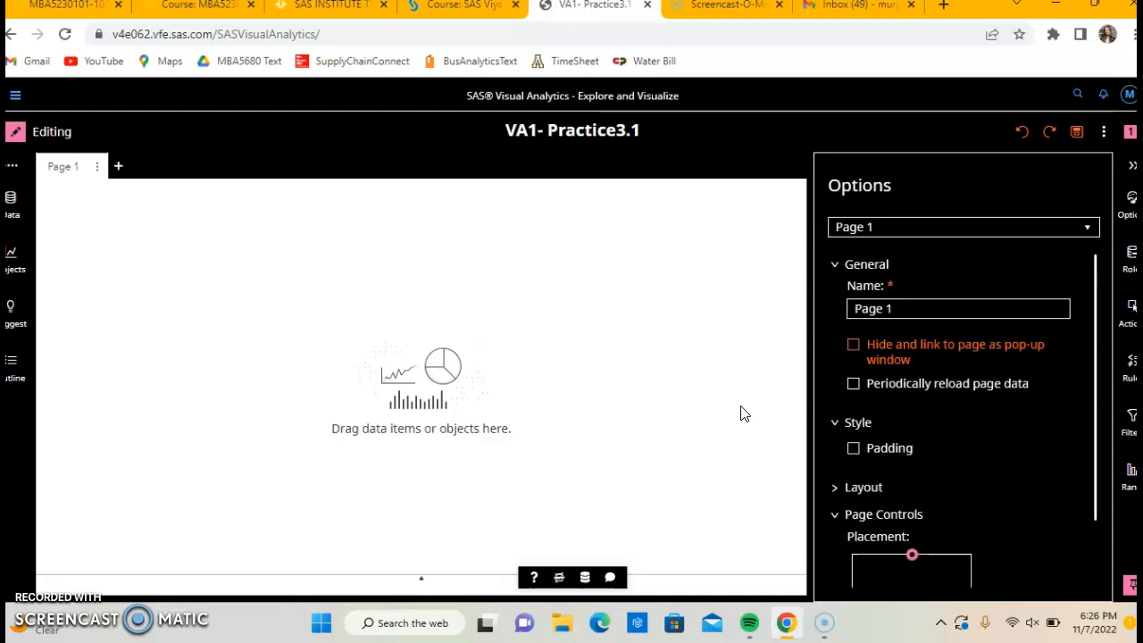
# Consult the practice solutions in the course notes and display the report's EMPLOYEES_CLEAN data items in editing mode.
pyautogui.click(329, 5)
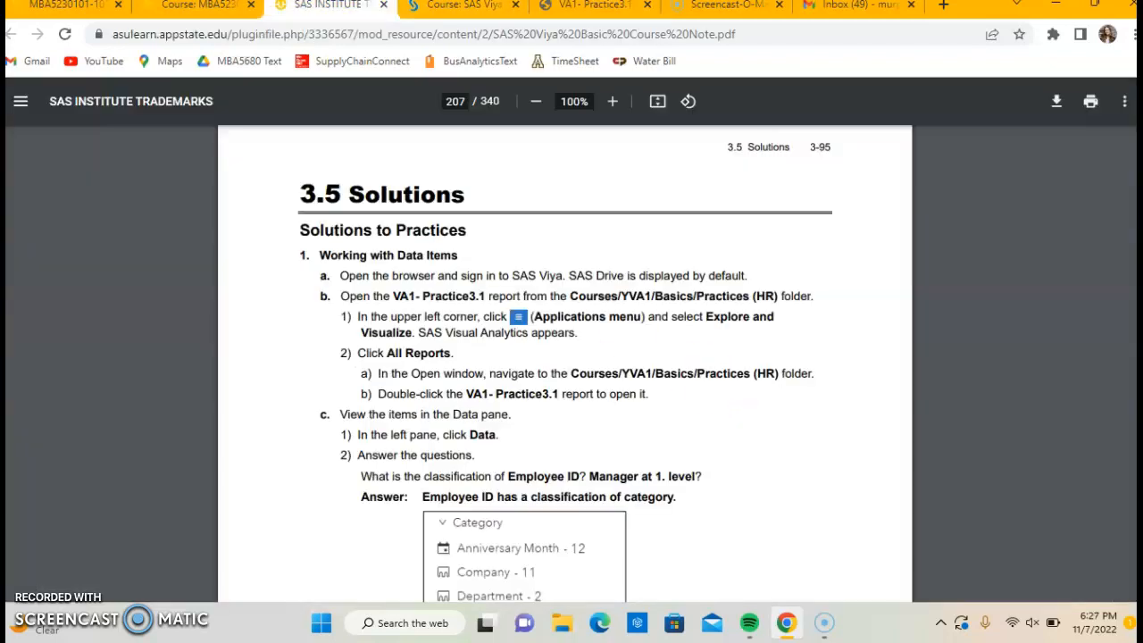
pyautogui.scroll(-3, 623, 433)
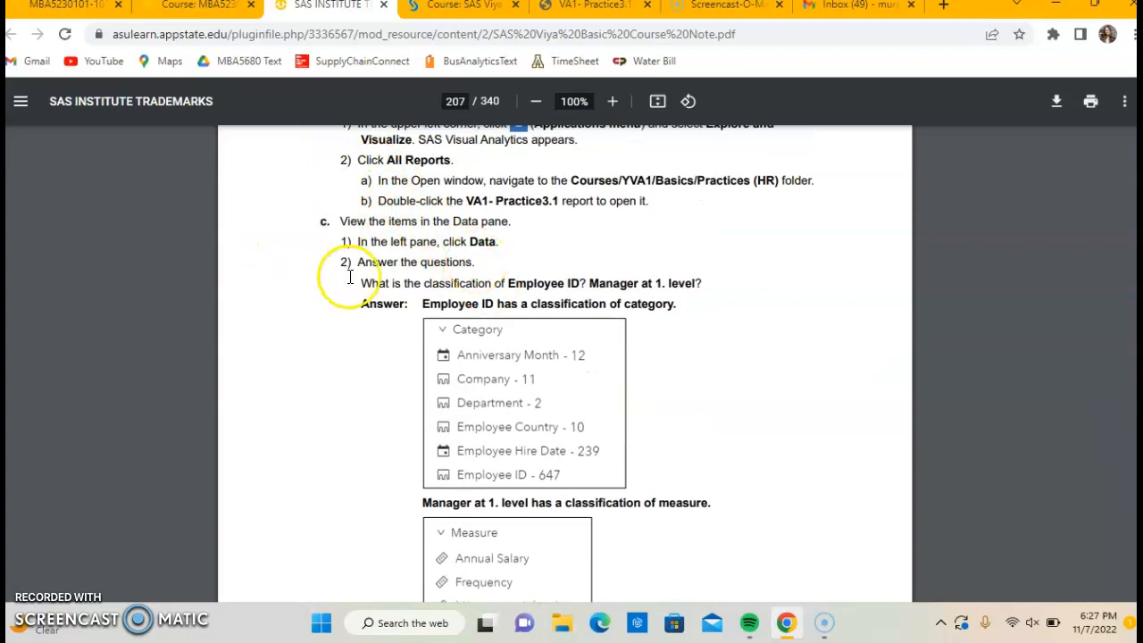
pyautogui.click(463, 5)
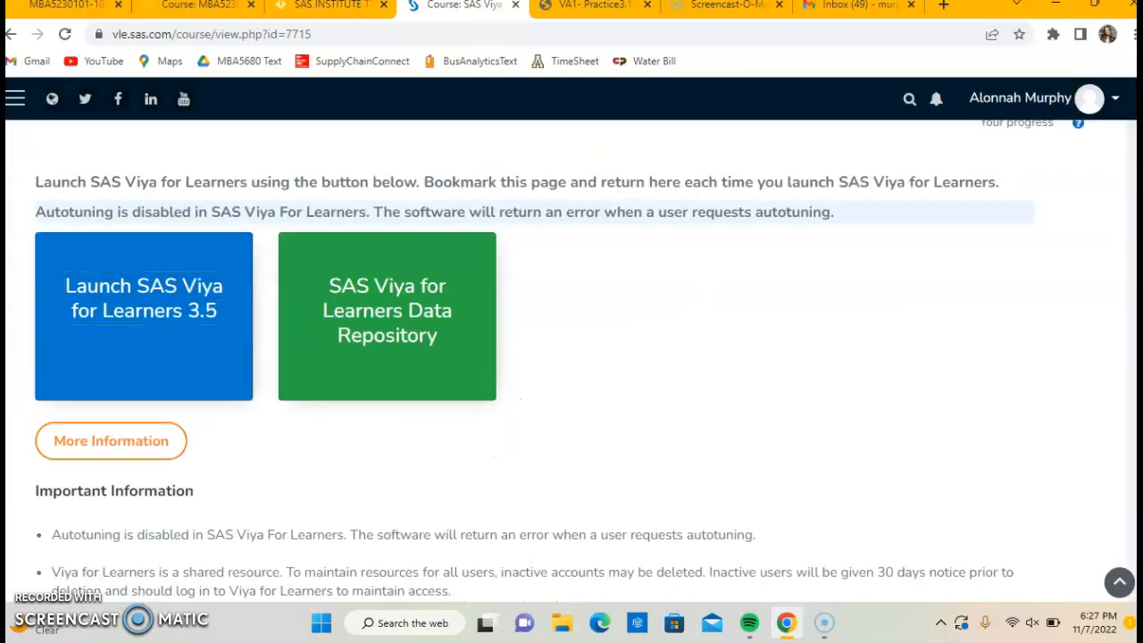
pyautogui.click(593, 5)
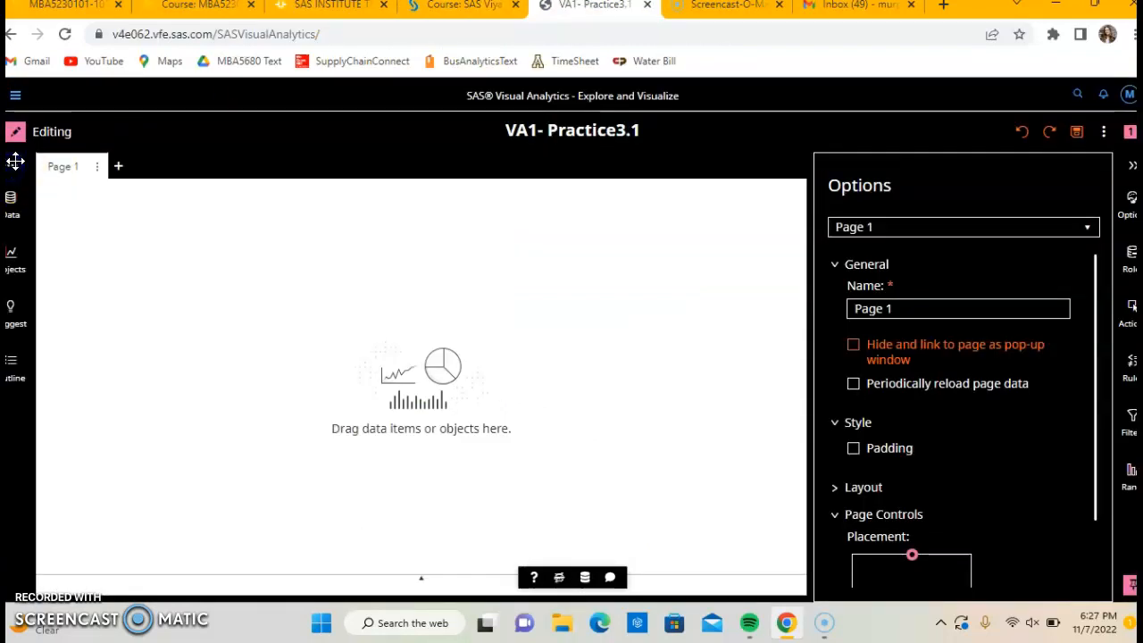
pyautogui.click(18, 132)
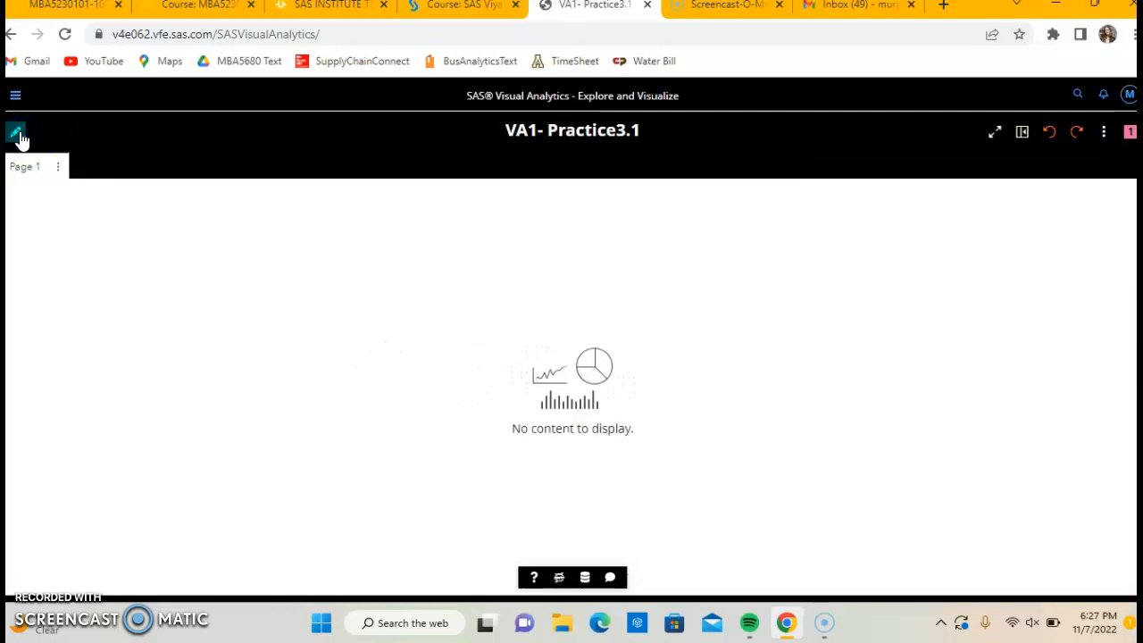
pyautogui.click(15, 134)
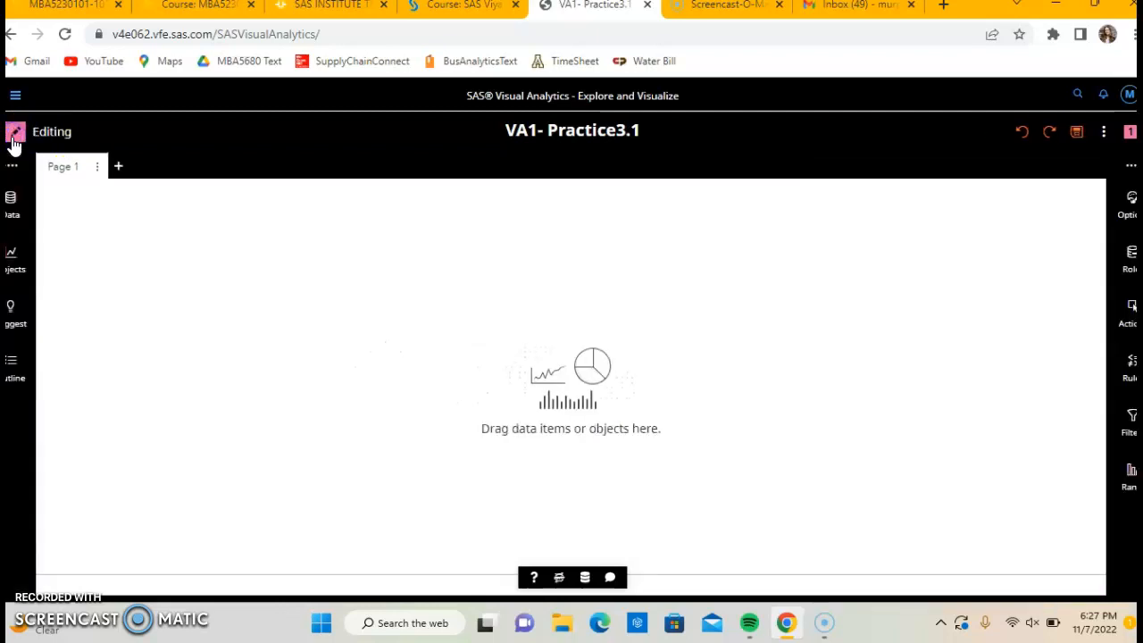
pyautogui.click(14, 198)
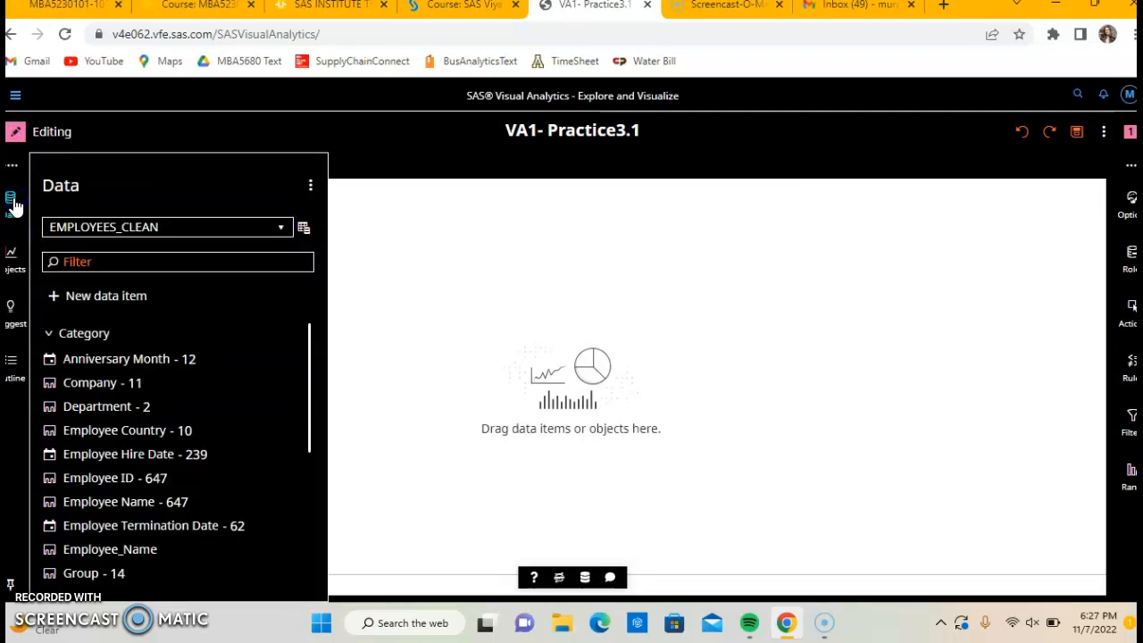
pyautogui.scroll(-1, 153, 331)
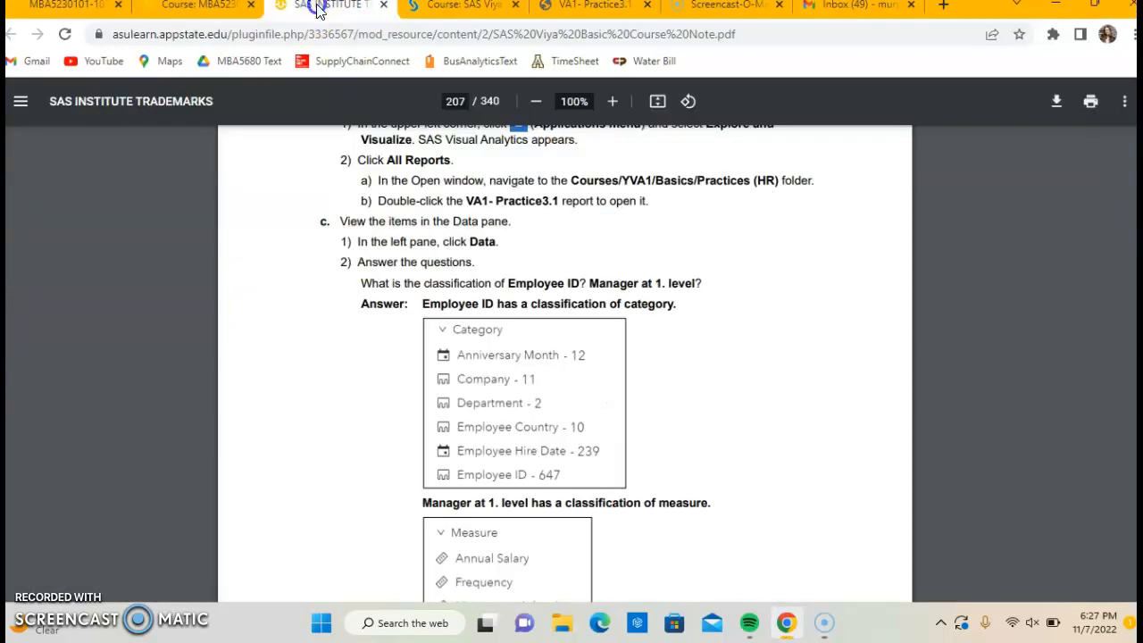
# Examine the properties of Employee ID and Manager at 1. level to check how each data item is classified.
pyautogui.click(323, 5)
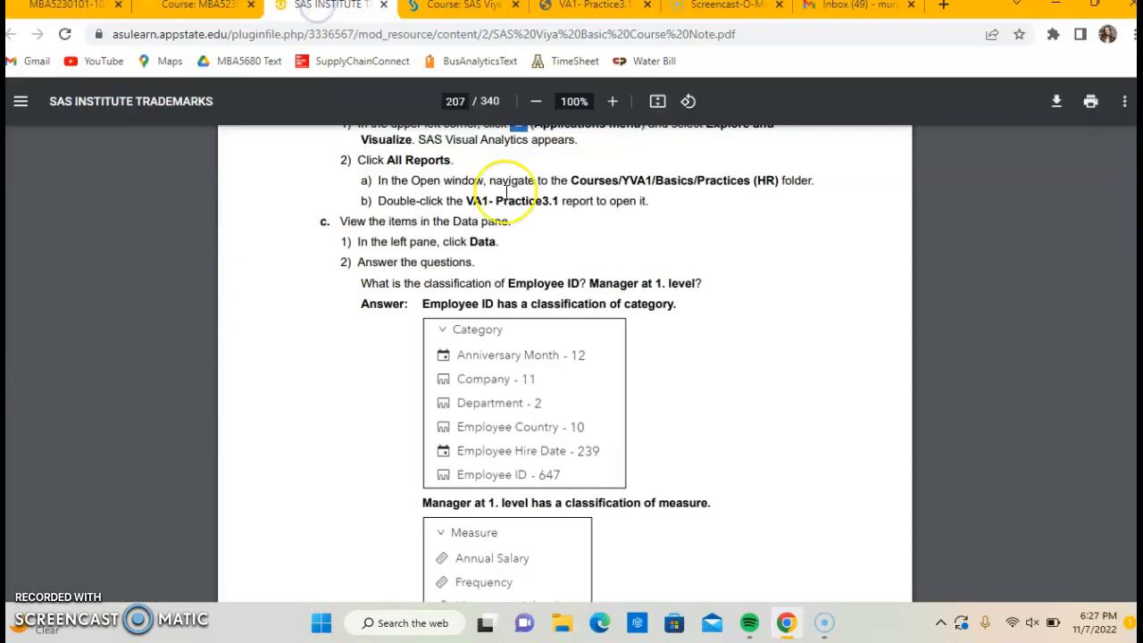
pyautogui.scroll(-1, 507, 192)
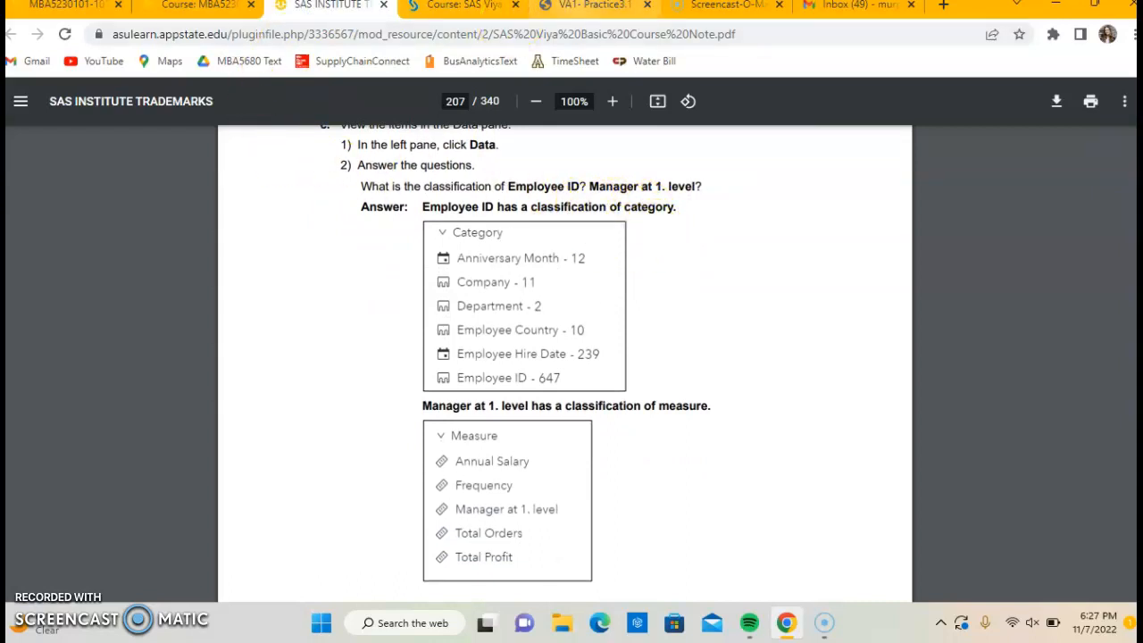
pyautogui.click(589, 11)
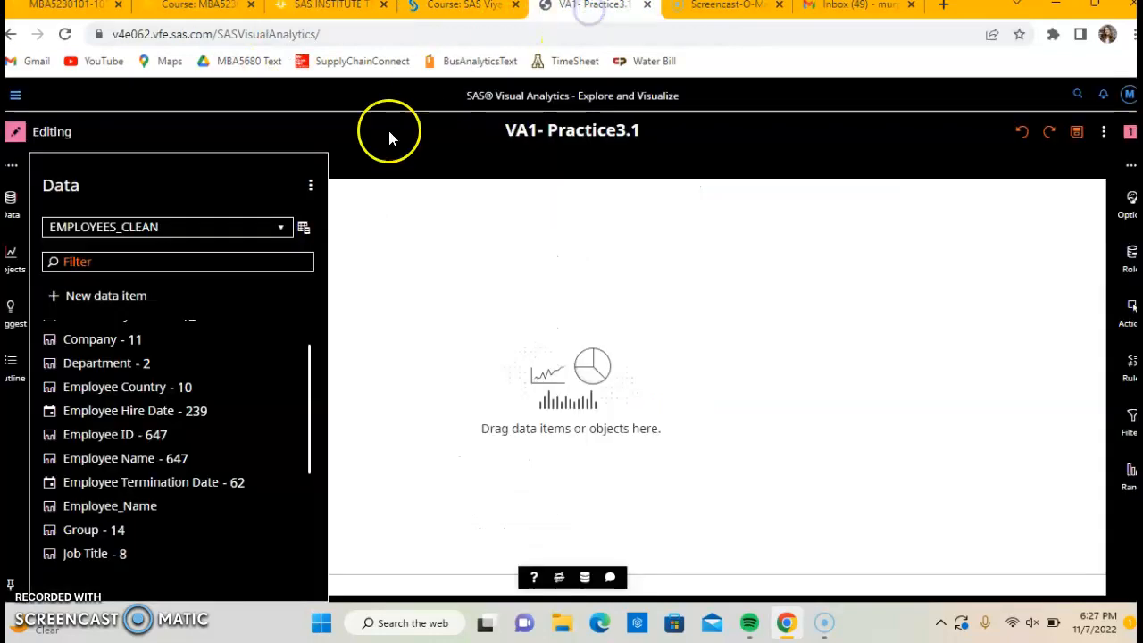
pyautogui.scroll(-1, 210, 413)
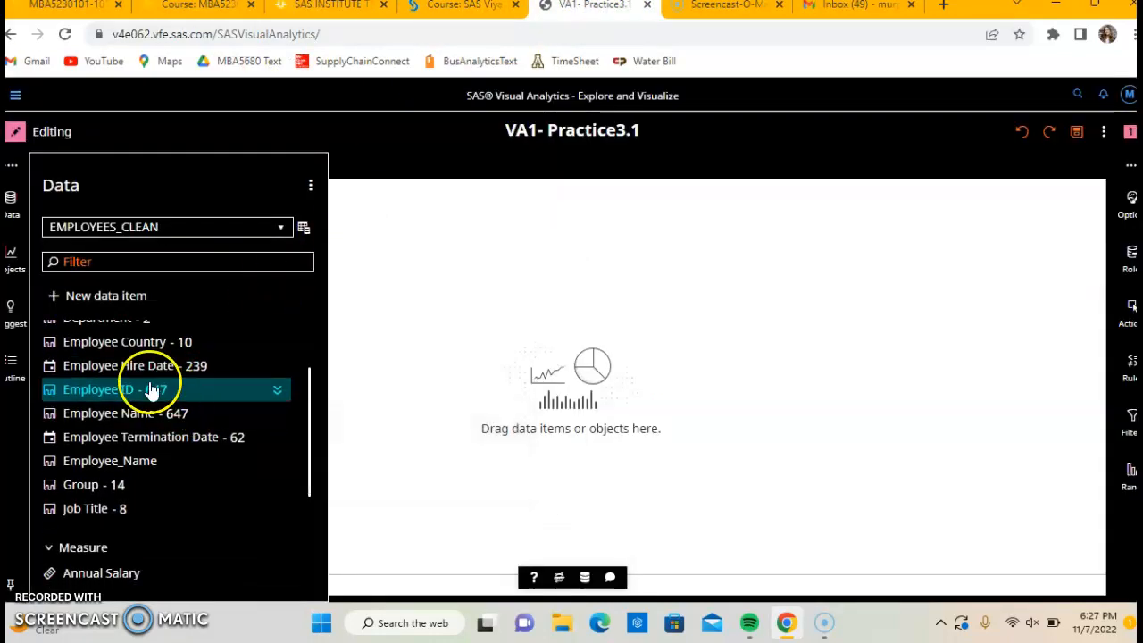
pyautogui.click(277, 392)
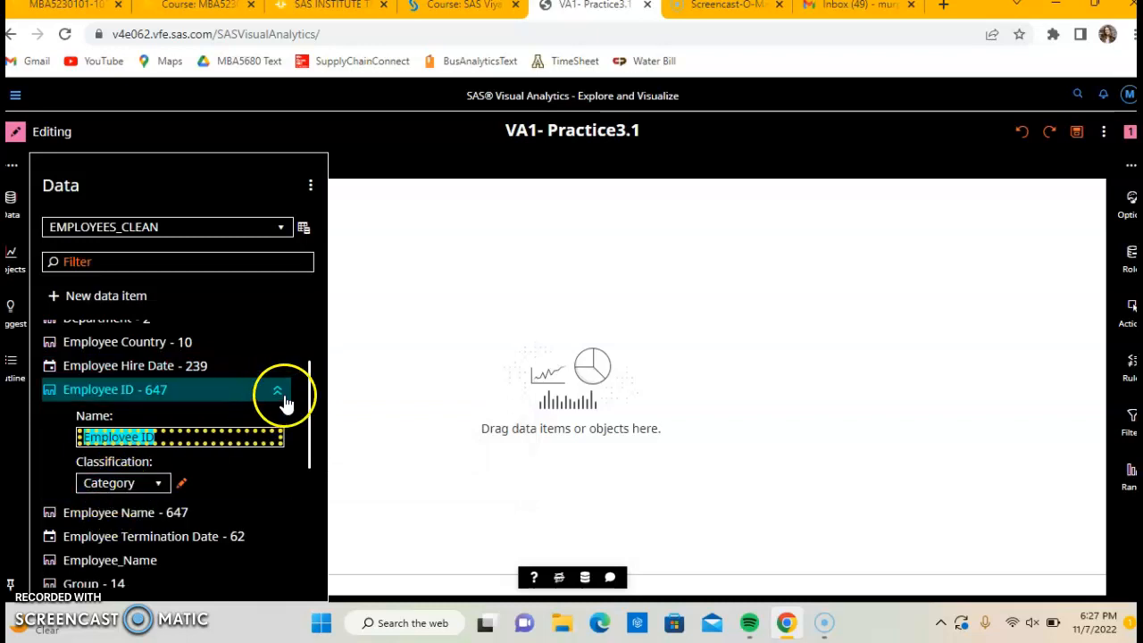
pyautogui.click(279, 393)
pyautogui.scroll(-5, 286, 405)
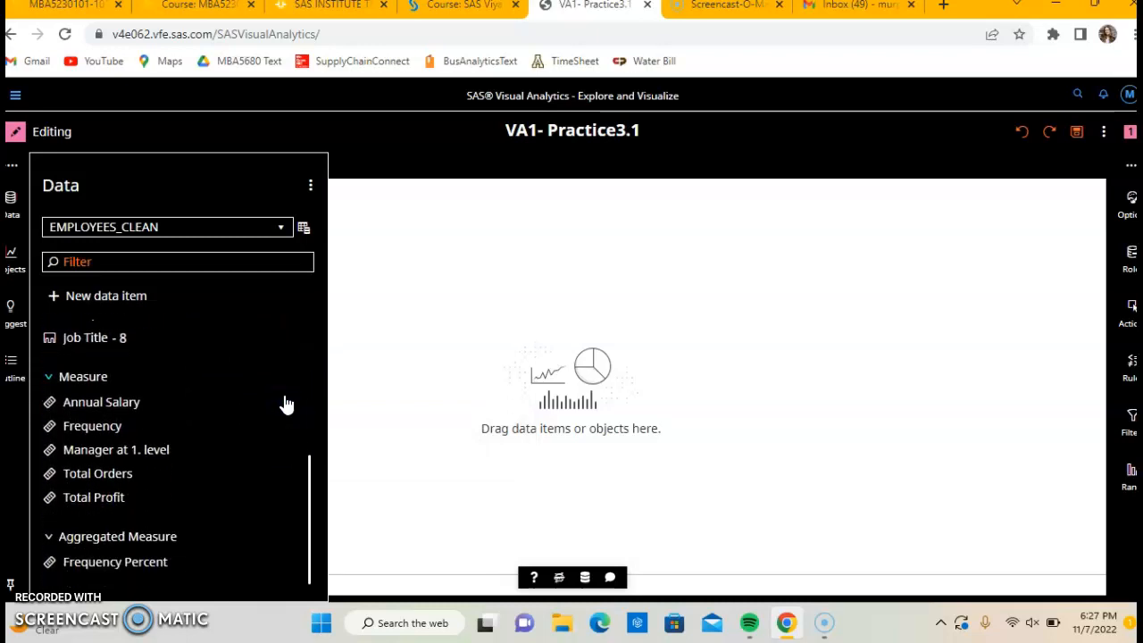
pyautogui.click(278, 455)
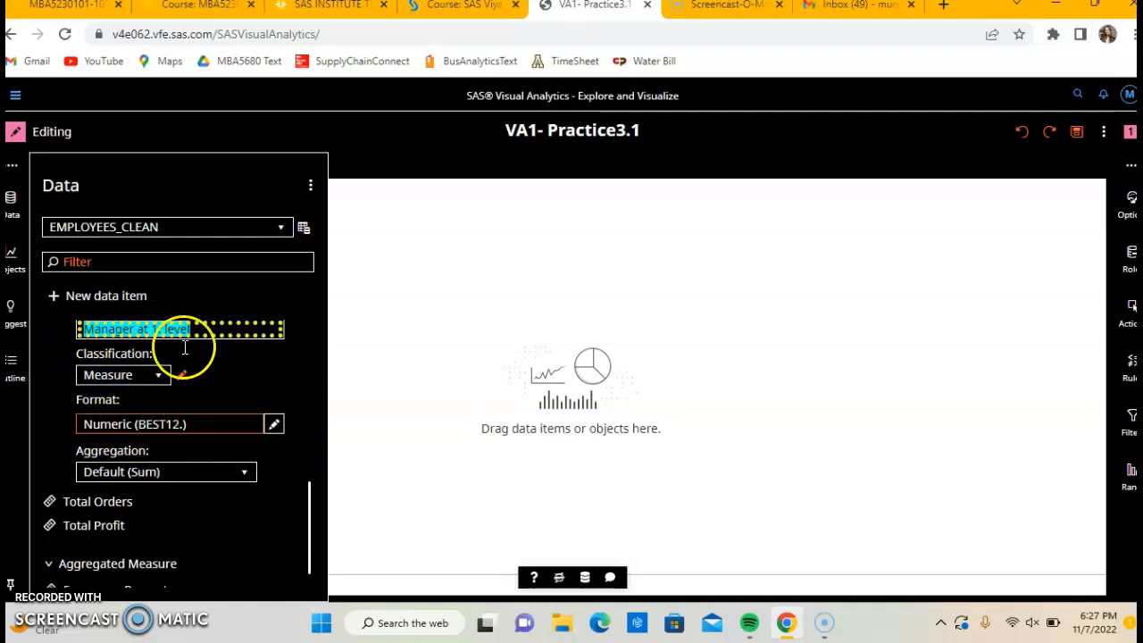
pyautogui.scroll(2, 192, 348)
pyautogui.click(284, 382)
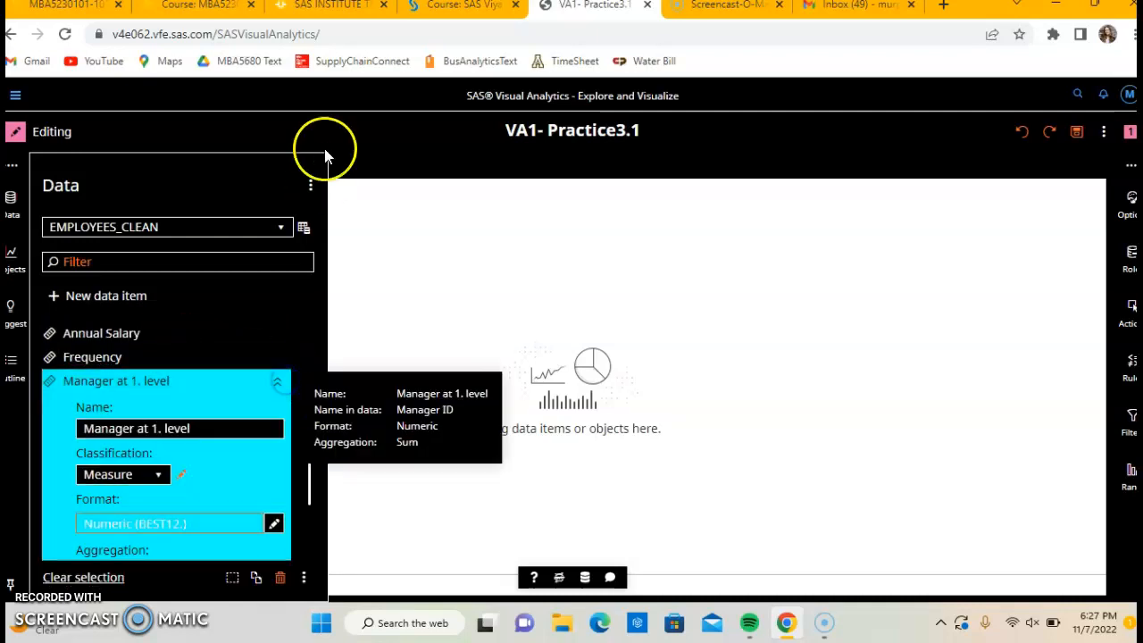
# Following the course notes, change the classification of the Manager at 1. level data item to Category.
pyautogui.click(326, 6)
pyautogui.scroll(-5, 568, 353)
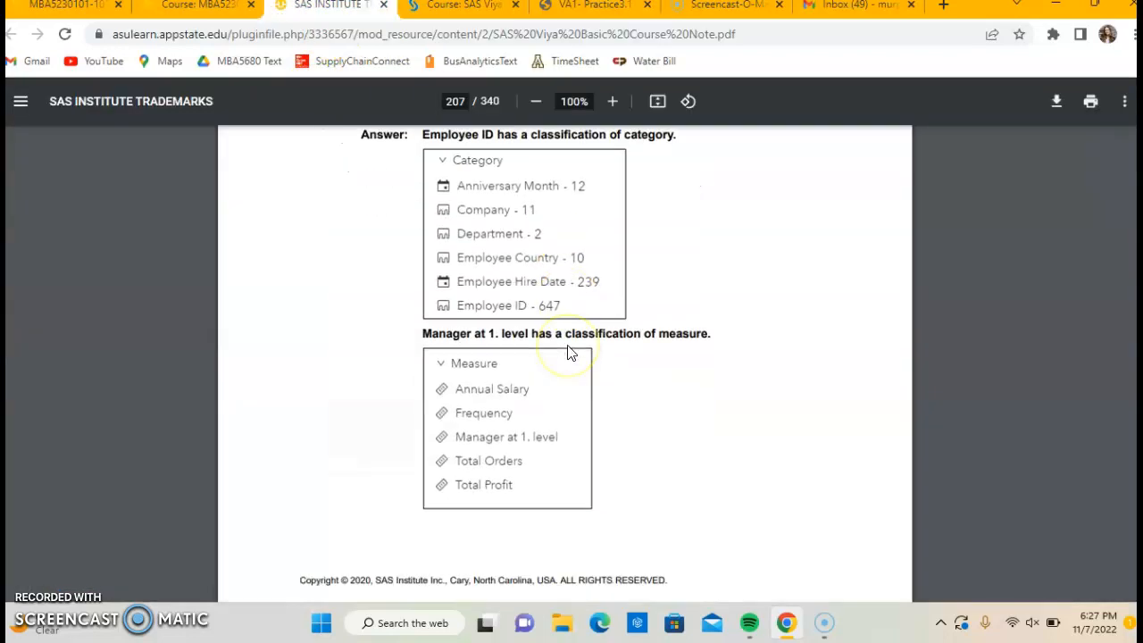
pyautogui.scroll(-1, 568, 352)
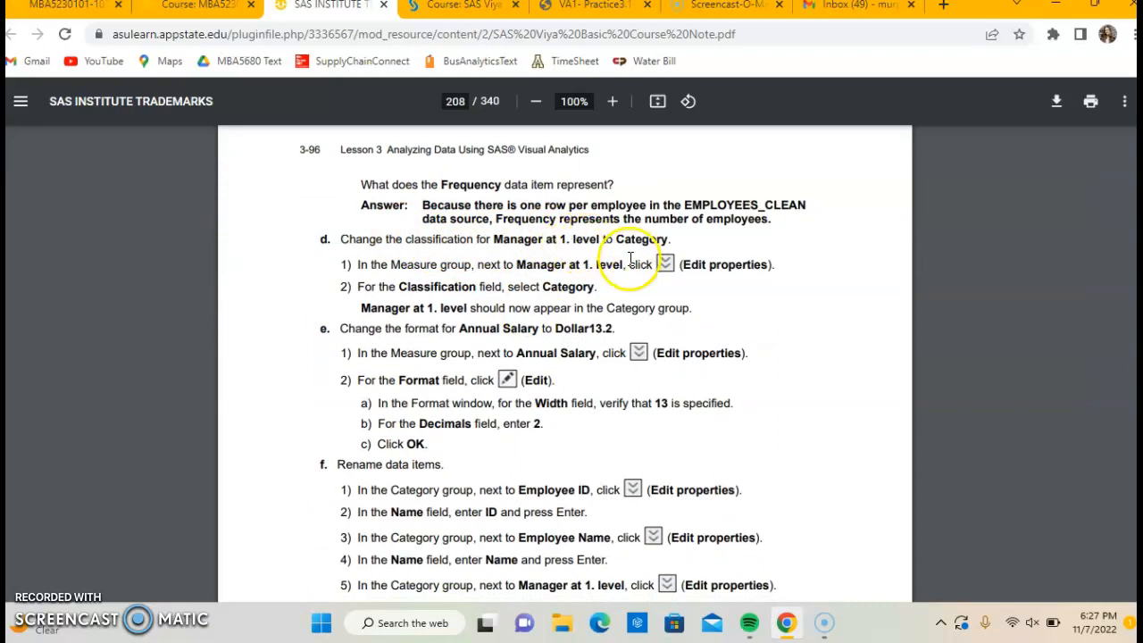
pyautogui.click(728, 5)
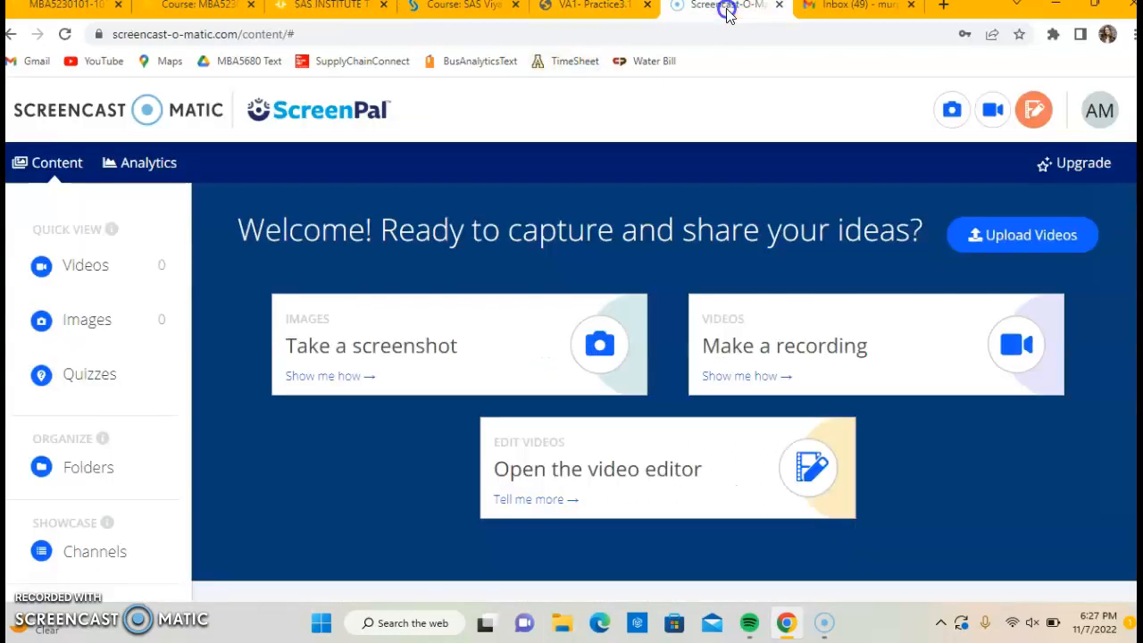
pyautogui.click(594, 5)
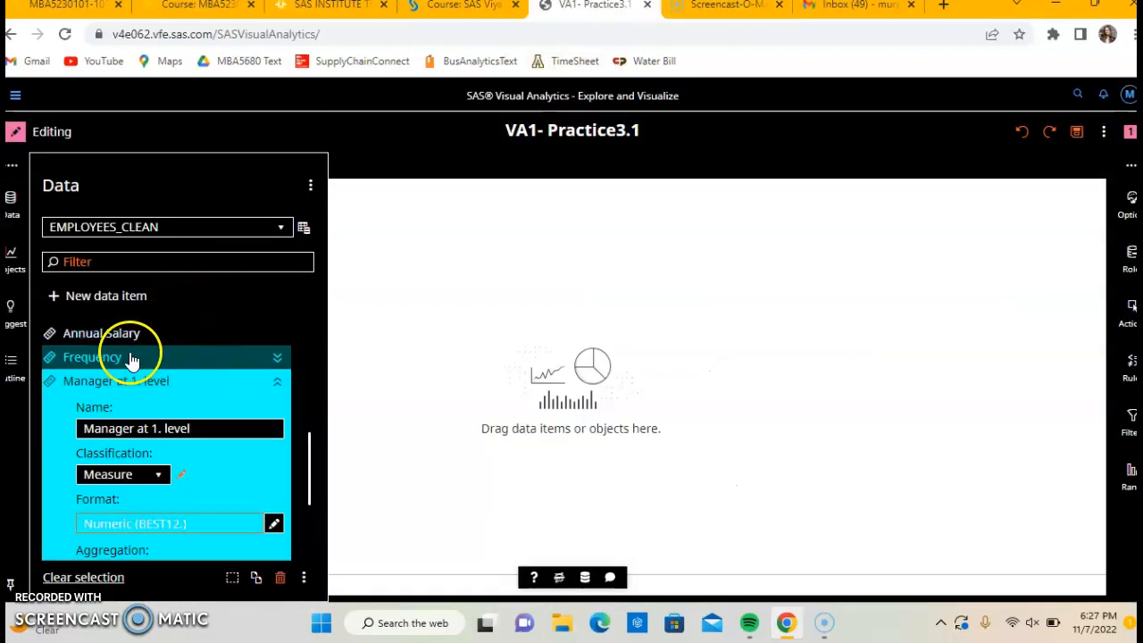
pyautogui.click(123, 476)
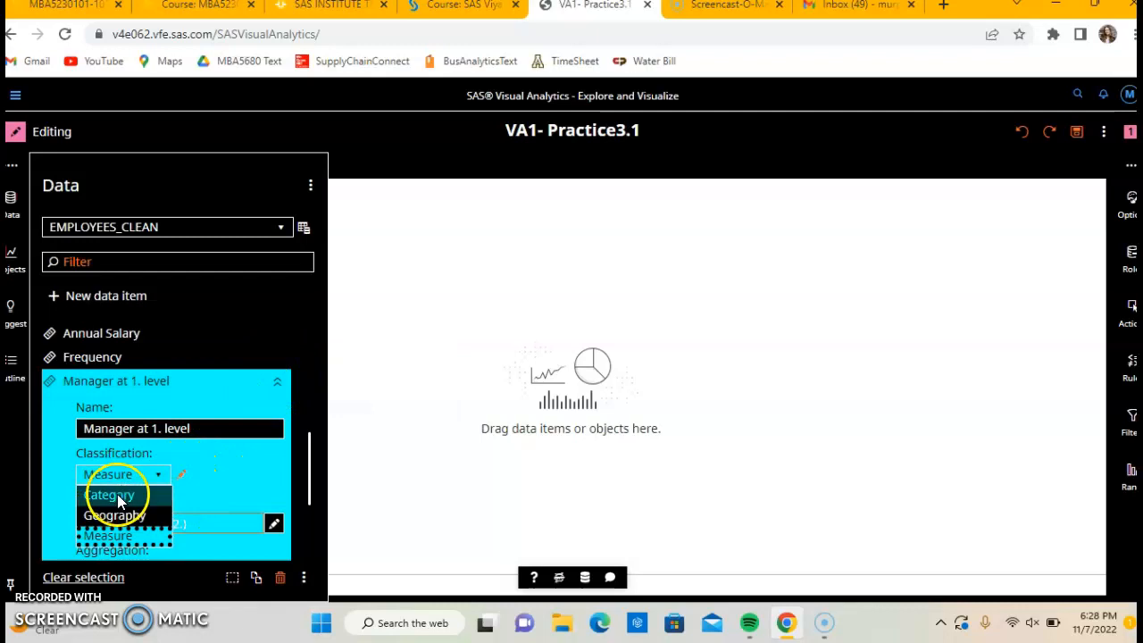
pyautogui.click(109, 495)
pyautogui.scroll(2, 290, 404)
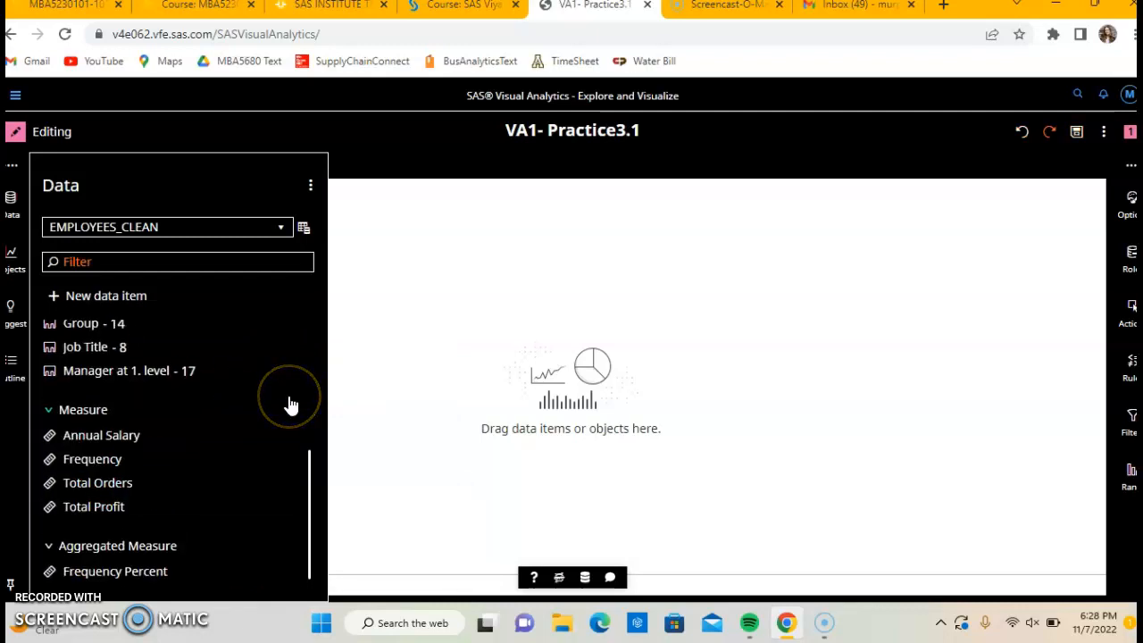
# Following the course notes, set the Annual Salary measure's Dollar format to 2 decimals.
pyautogui.click(321, 13)
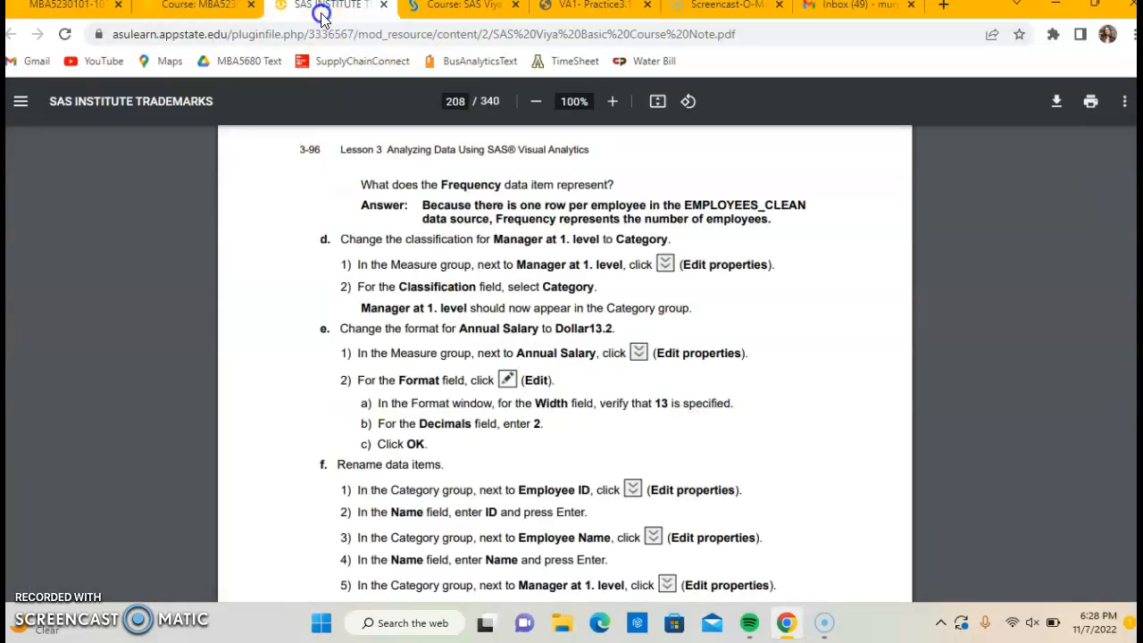
pyautogui.scroll(-2, 517, 358)
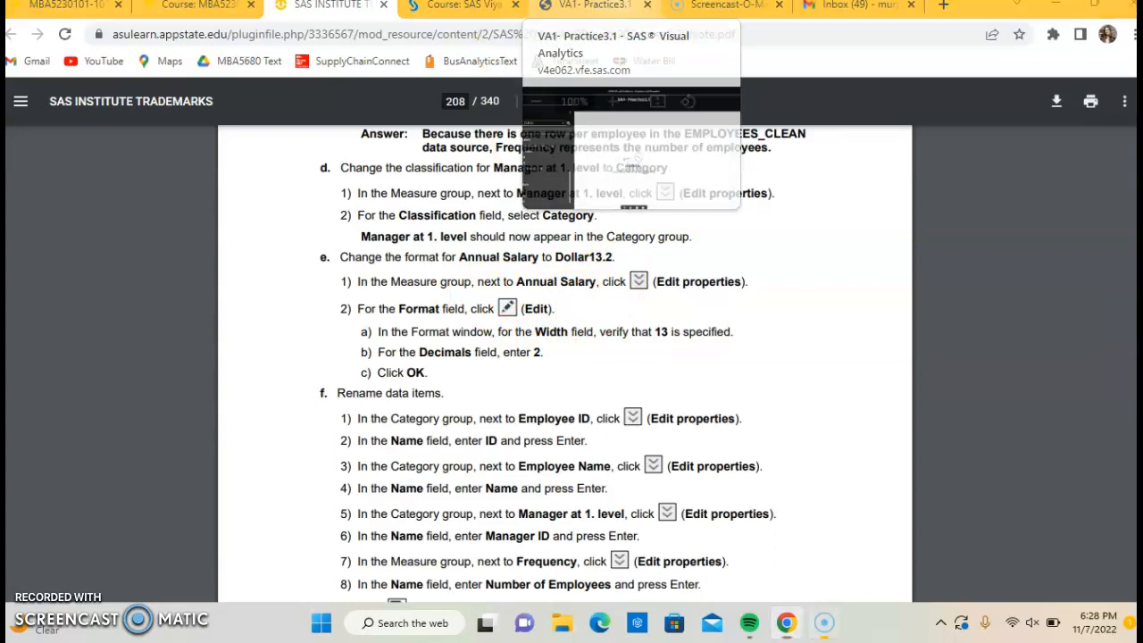
pyautogui.click(605, 11)
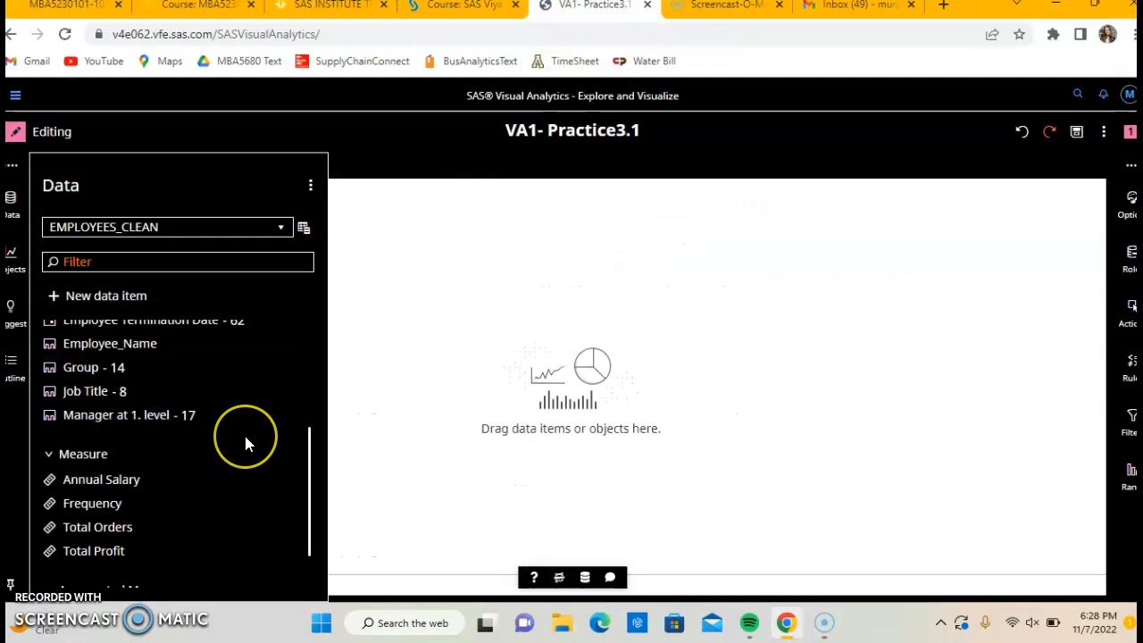
pyautogui.scroll(-1, 245, 441)
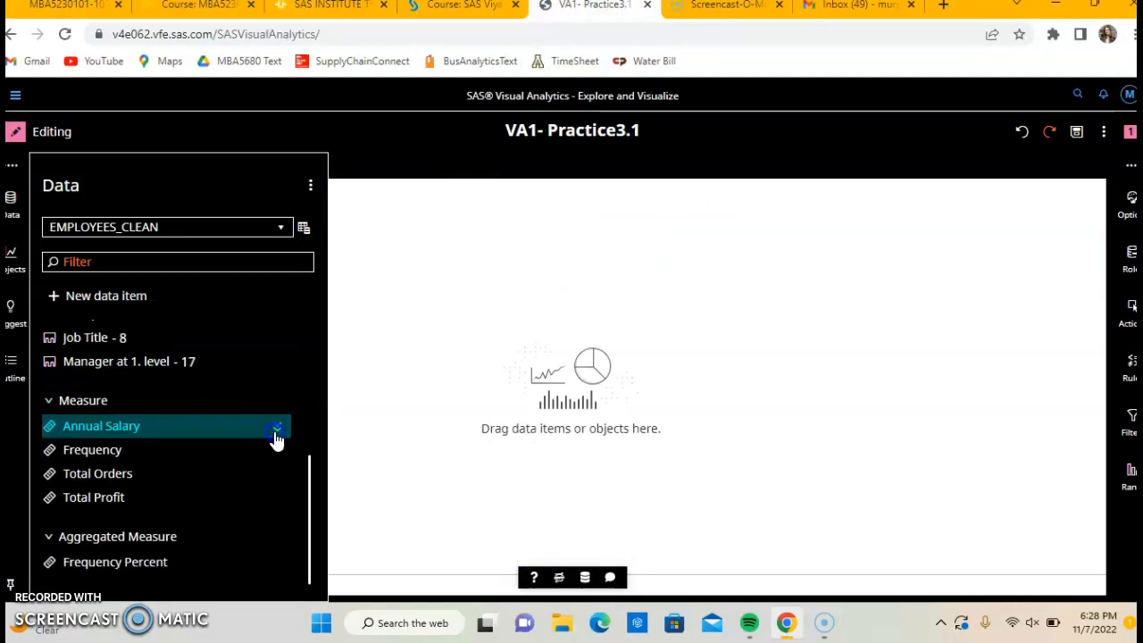
pyautogui.click(276, 429)
pyautogui.click(195, 429)
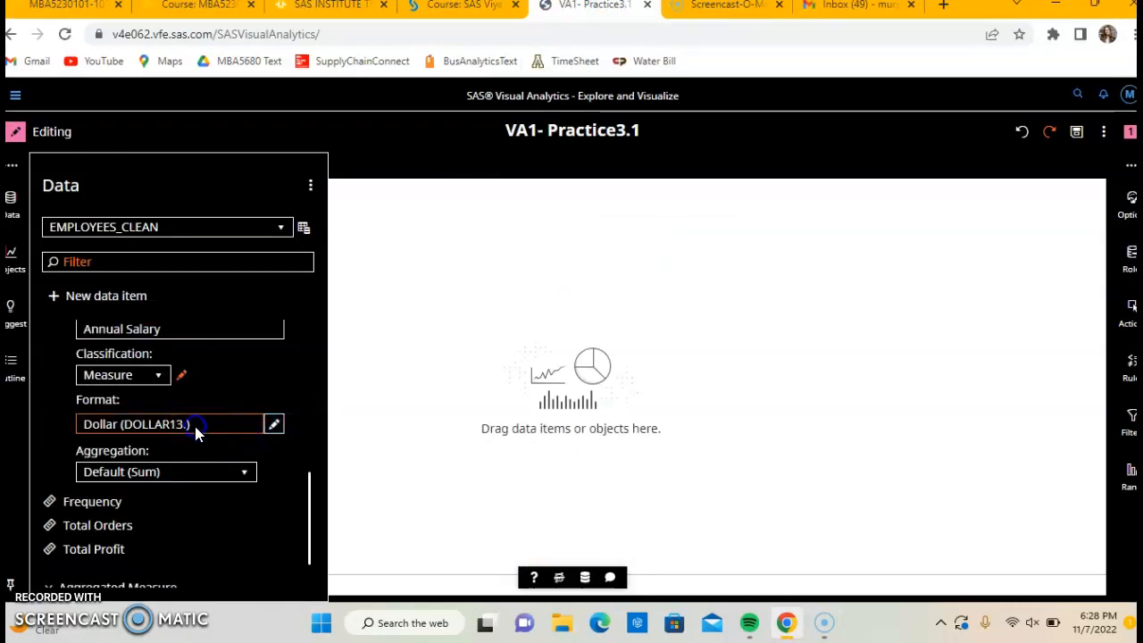
pyautogui.click(275, 427)
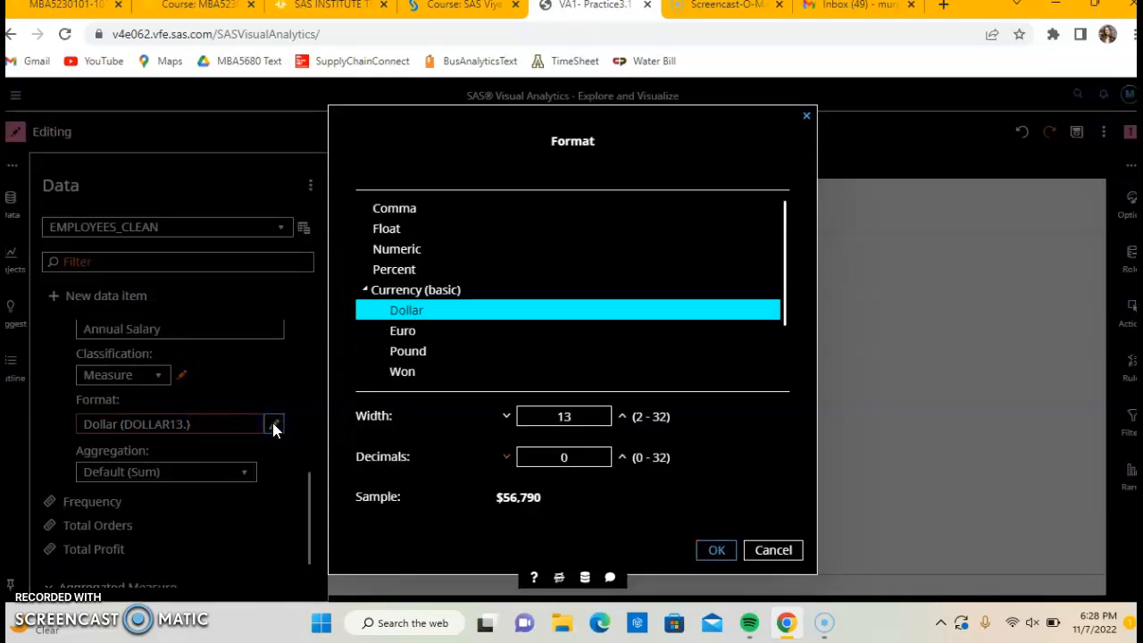
pyautogui.doubleClick(565, 459)
pyautogui.write('2')
pyautogui.click(709, 549)
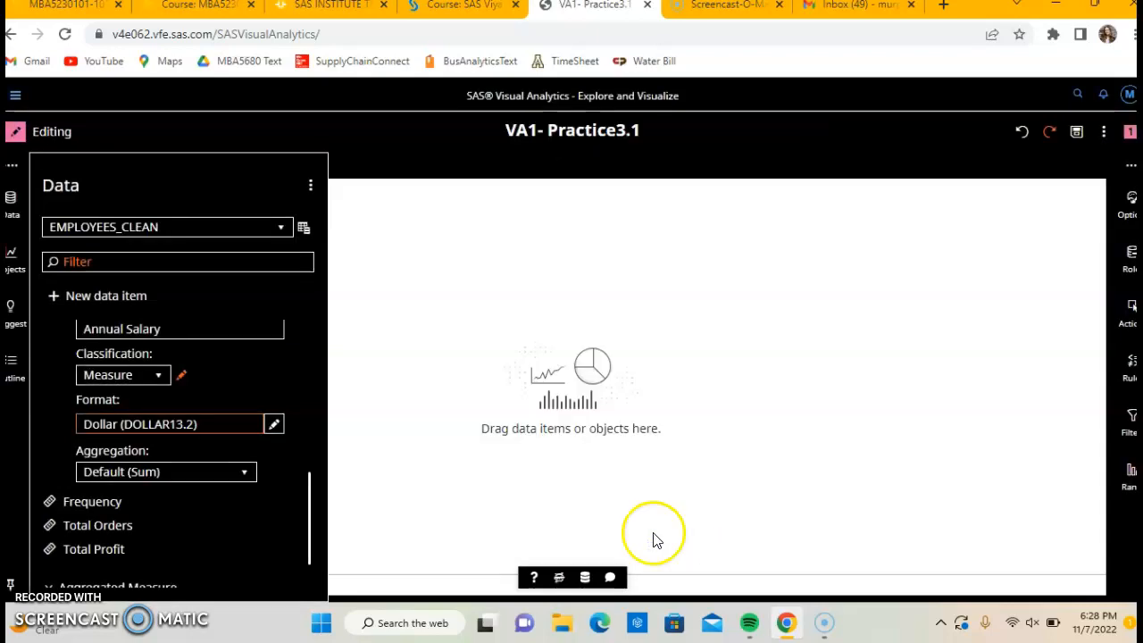
# Following the course notes, rename the Employee ID category data item as ID.
pyautogui.click(326, 6)
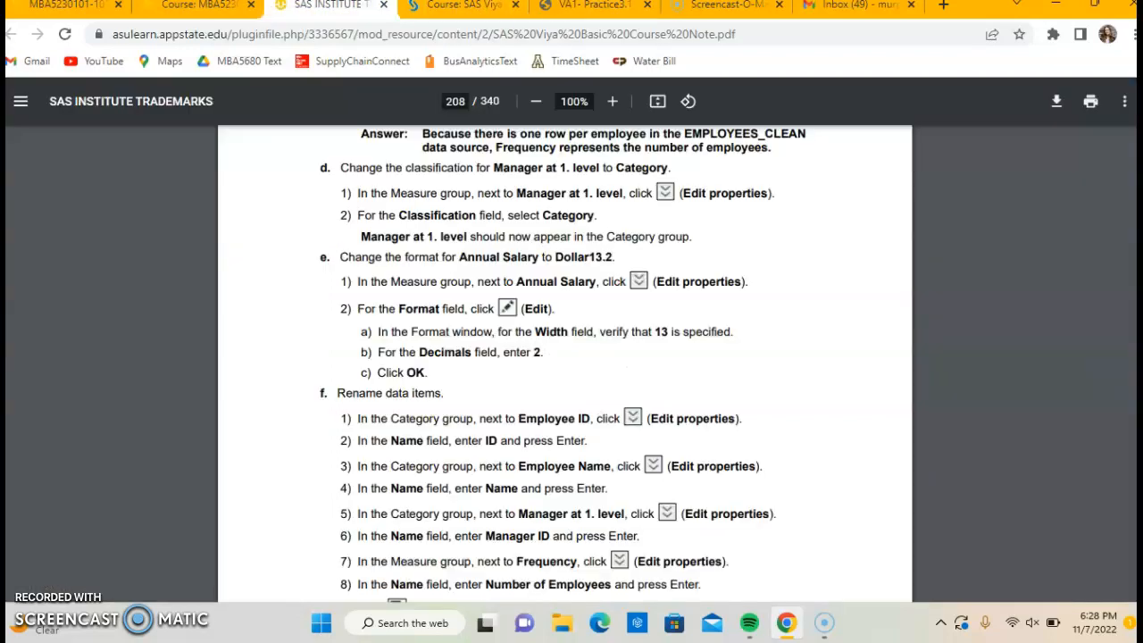
pyautogui.scroll(-3, 593, 358)
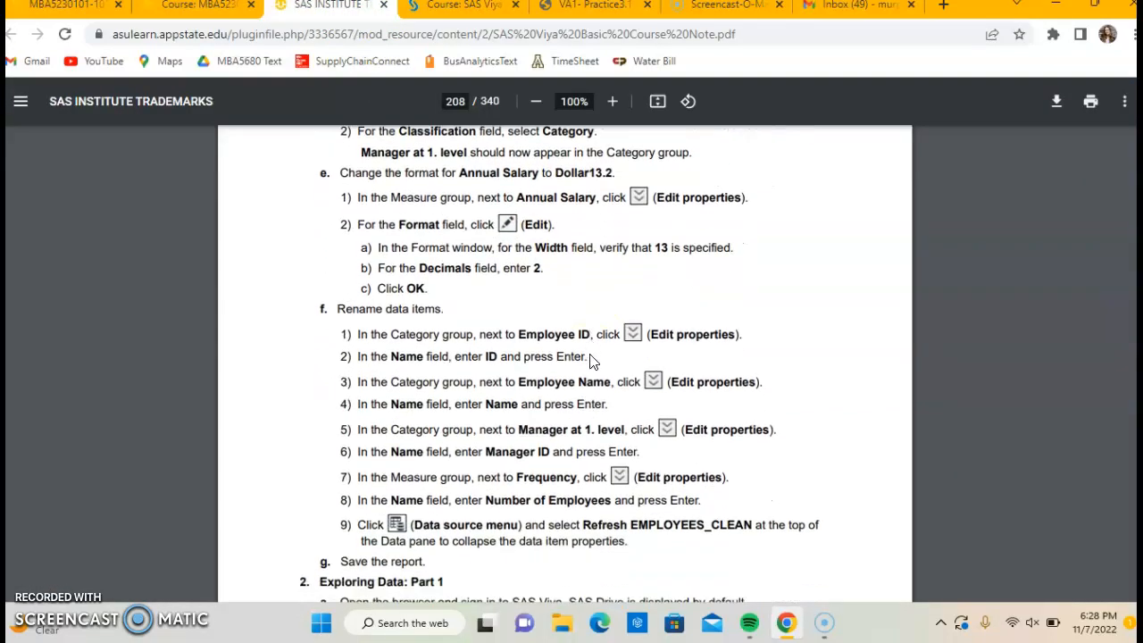
pyautogui.scroll(-1, 590, 360)
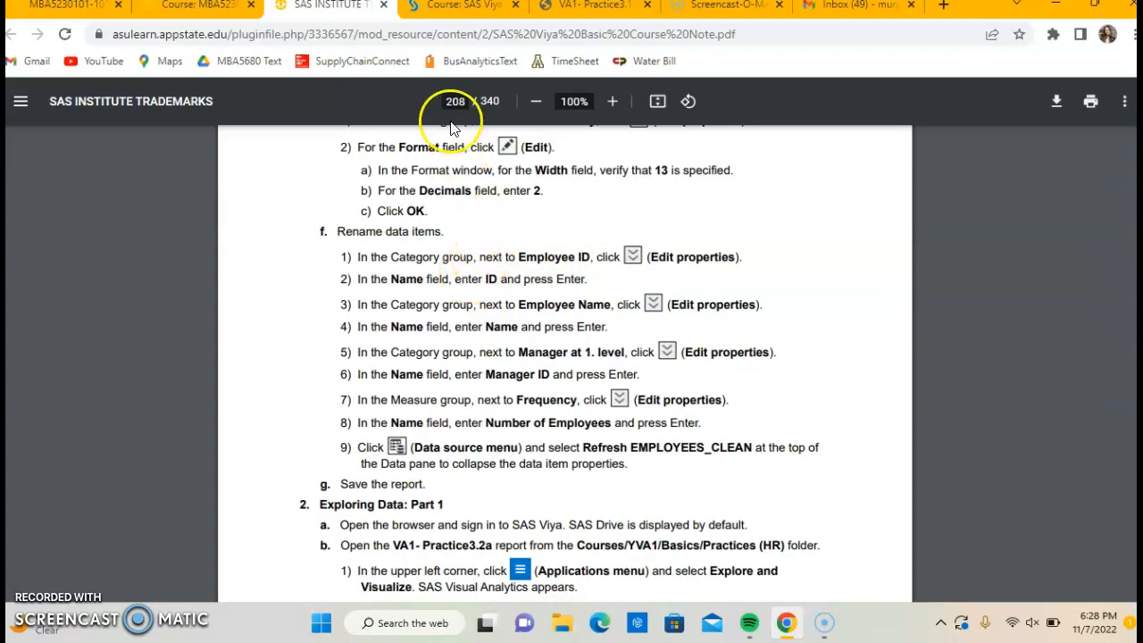
pyautogui.click(588, 6)
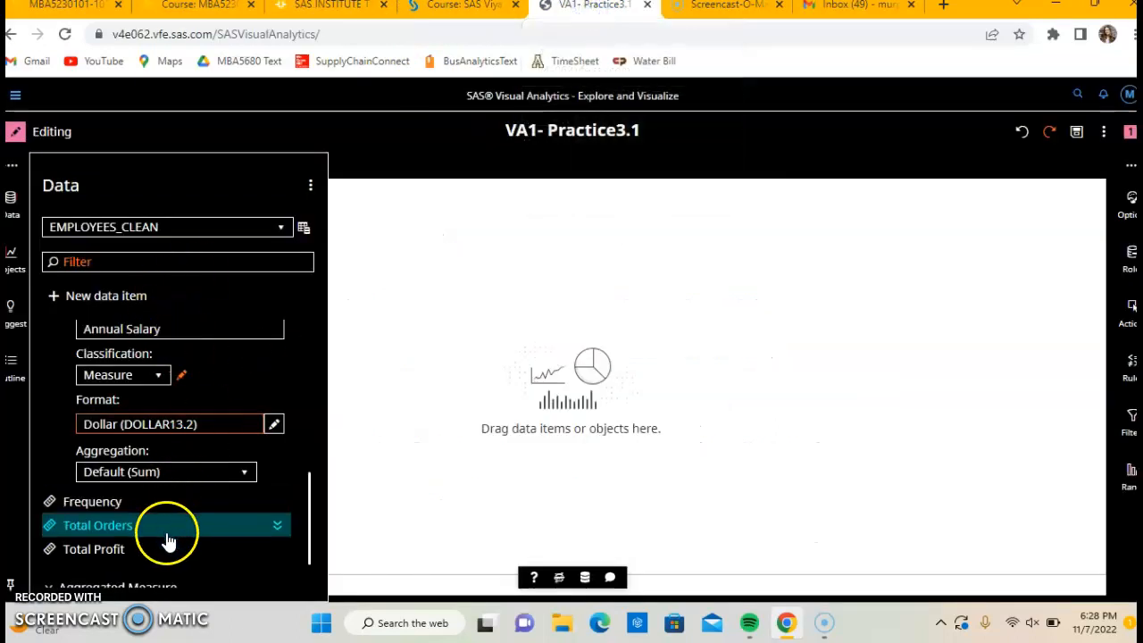
pyautogui.scroll(8, 163, 536)
pyautogui.click(175, 412)
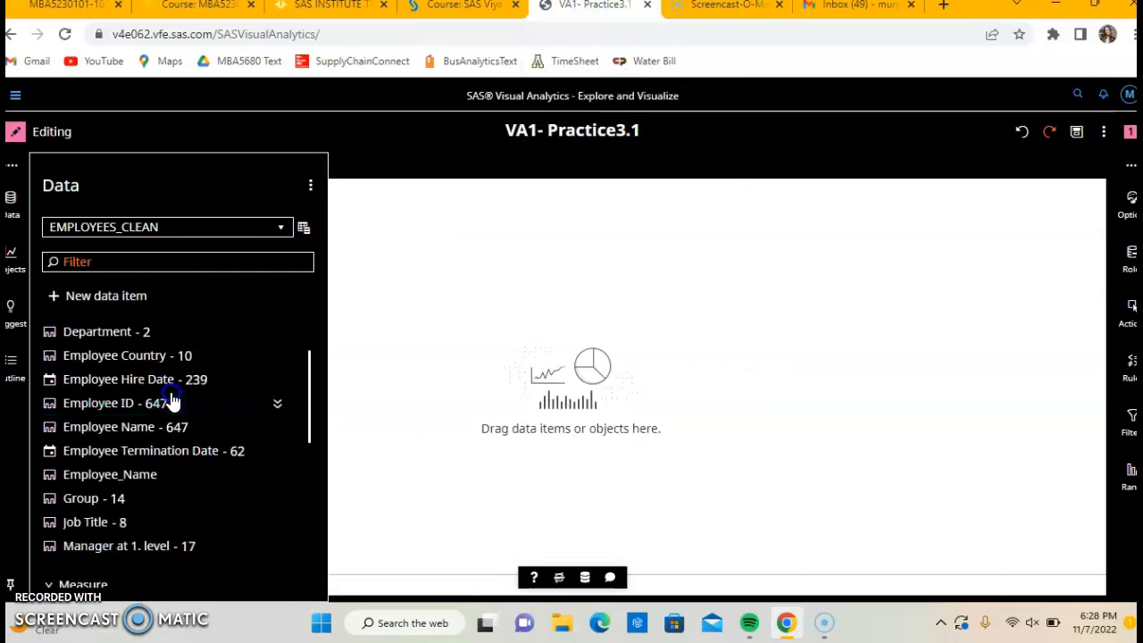
pyautogui.click(285, 406)
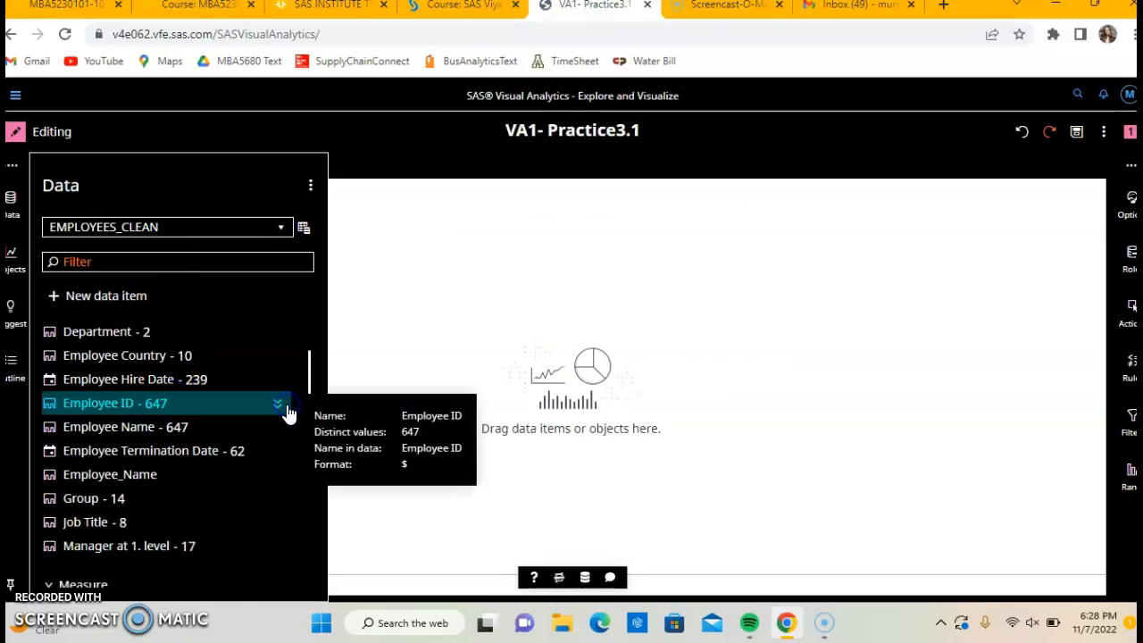
pyautogui.click(275, 408)
pyautogui.click(201, 454)
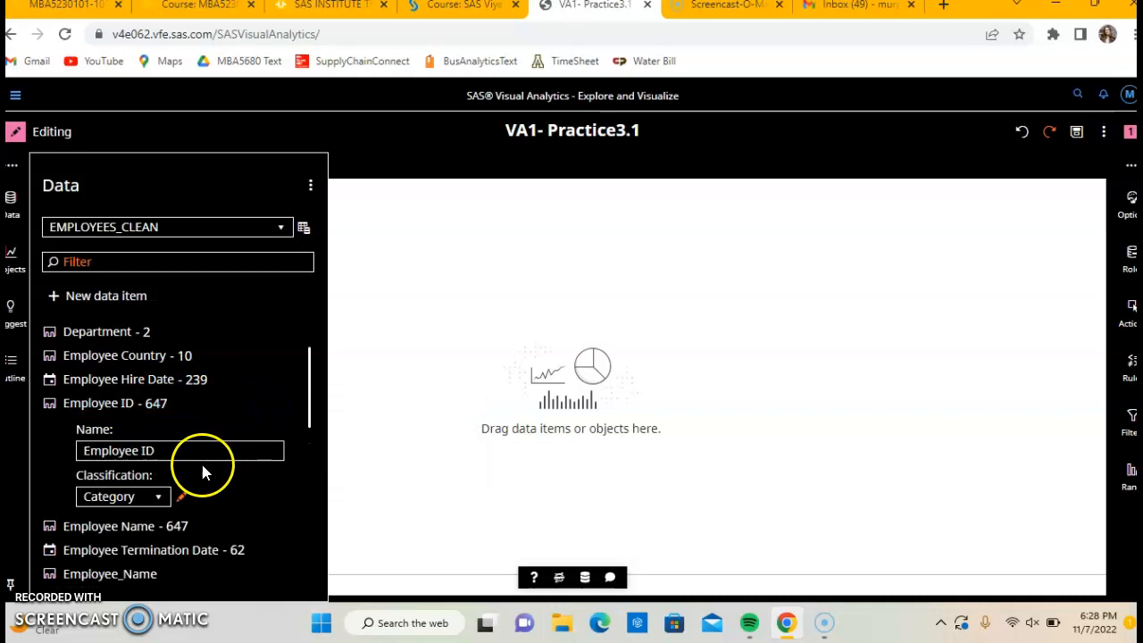
pyautogui.tripleClick(143, 452)
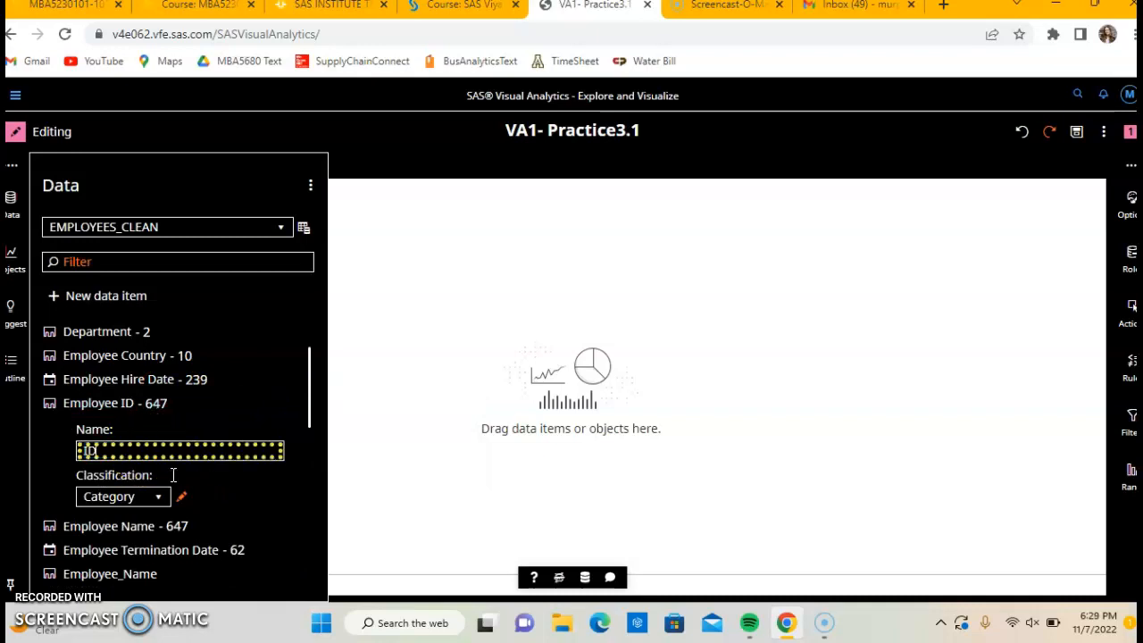
pyautogui.press('Return')
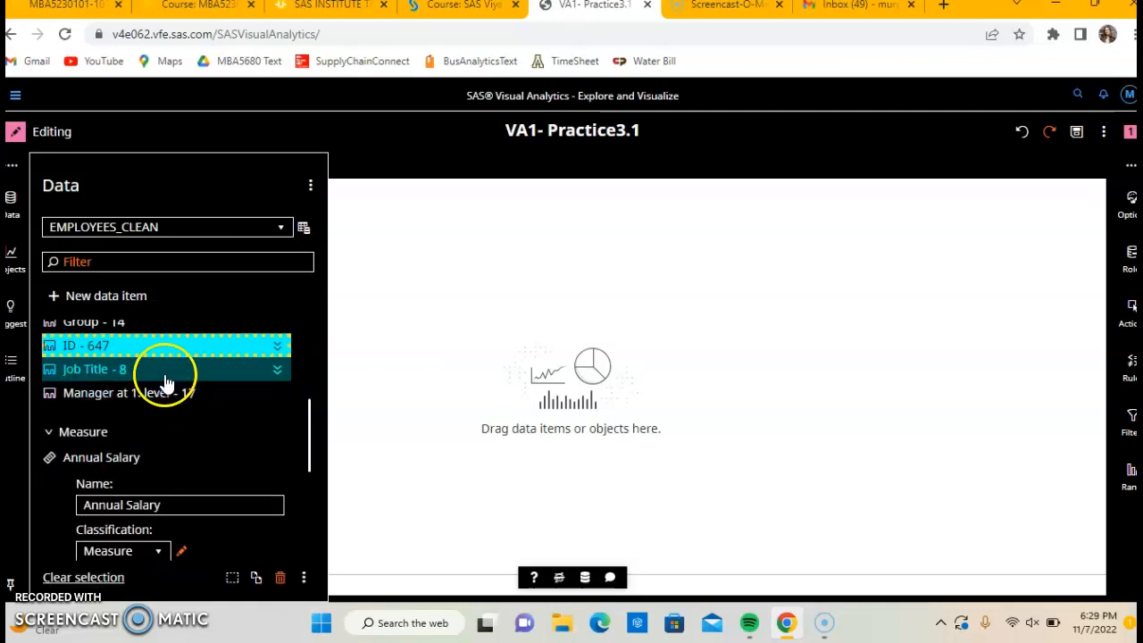
# Following the course notes, rename the Employee Name category data item as Name.
pyautogui.click(308, 7)
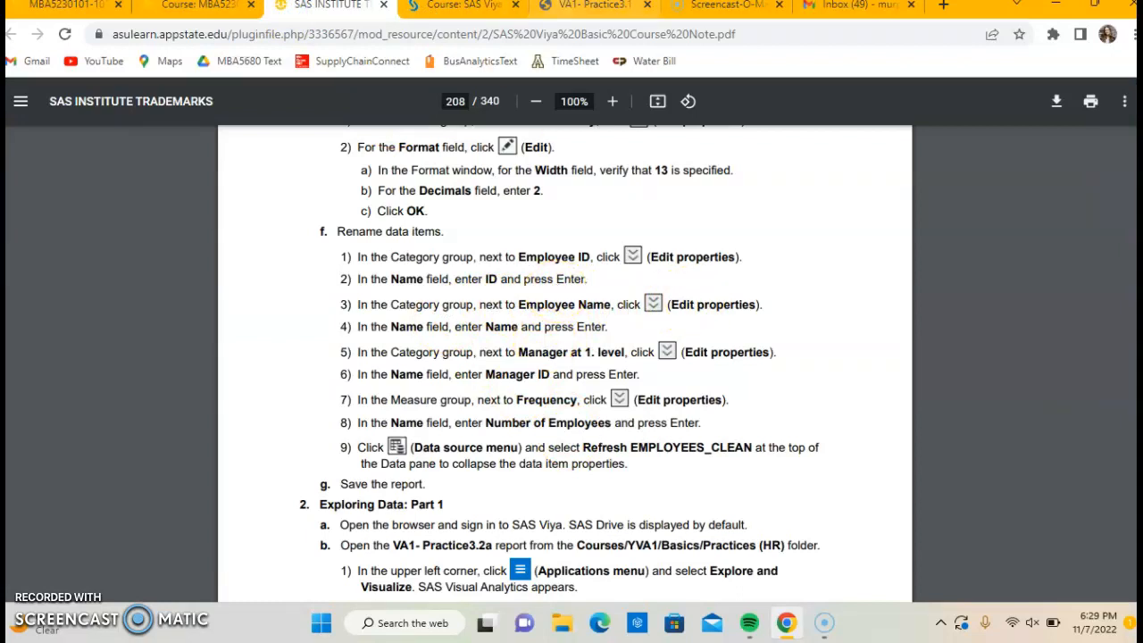
pyautogui.click(601, 7)
pyautogui.scroll(3, 238, 428)
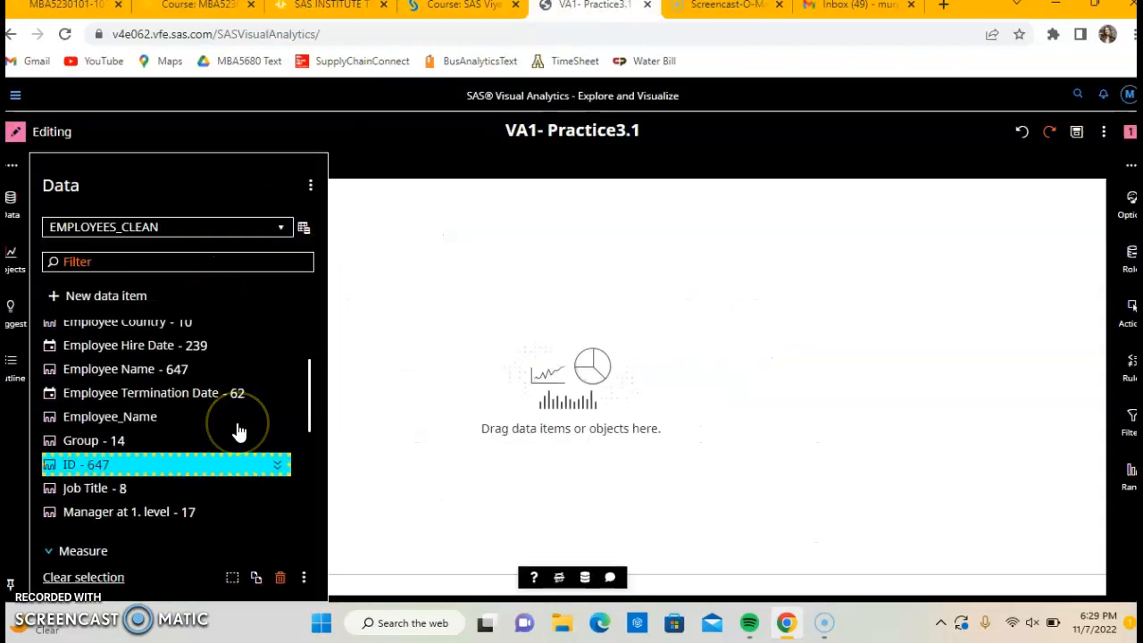
pyautogui.keyDown('ctrl'); pyautogui.click(256, 378); pyautogui.keyUp('ctrl')
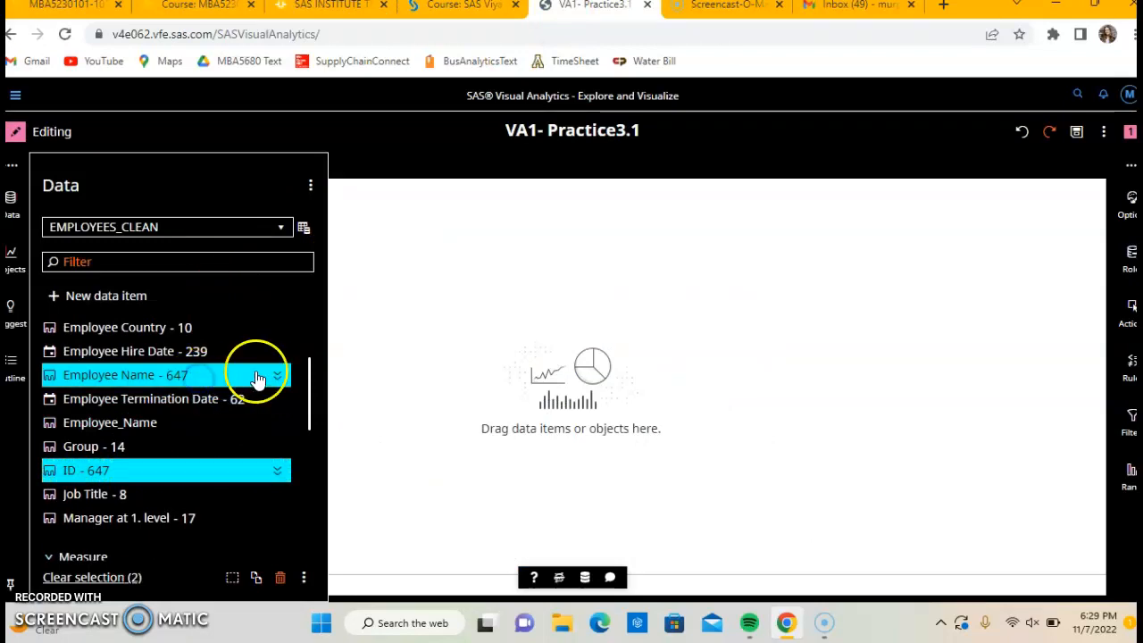
pyautogui.click(280, 376)
pyautogui.tripleClick(178, 422)
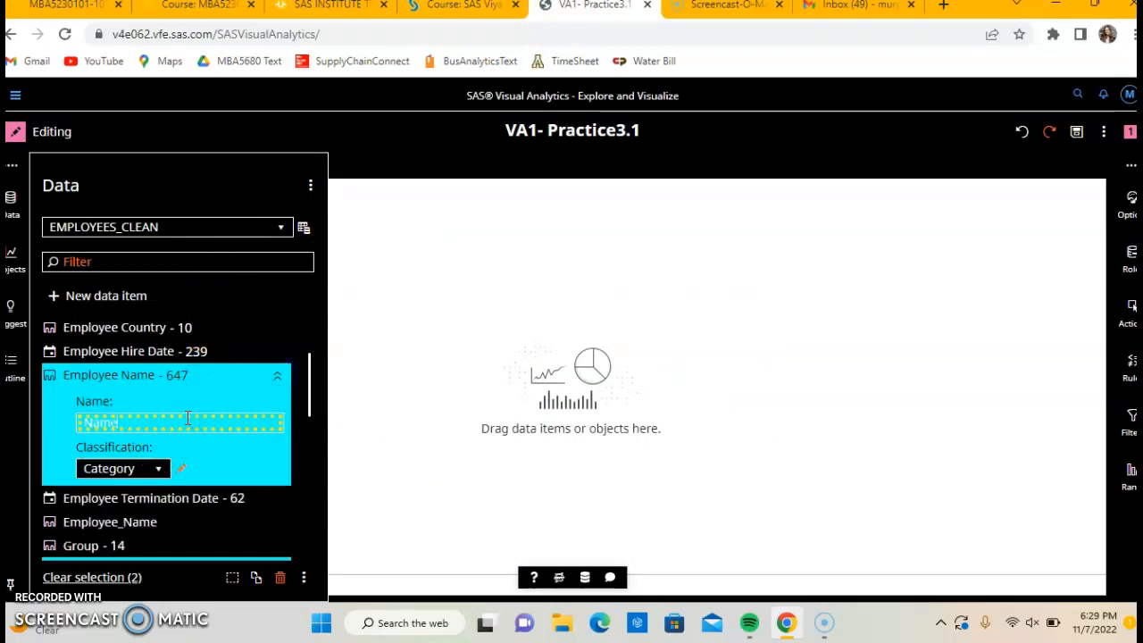
pyautogui.write('Name')
pyautogui.press('Return')
# Following the course notes, rename the Manager at 1. level category data item as Manager ID.
pyautogui.click(353, 11)
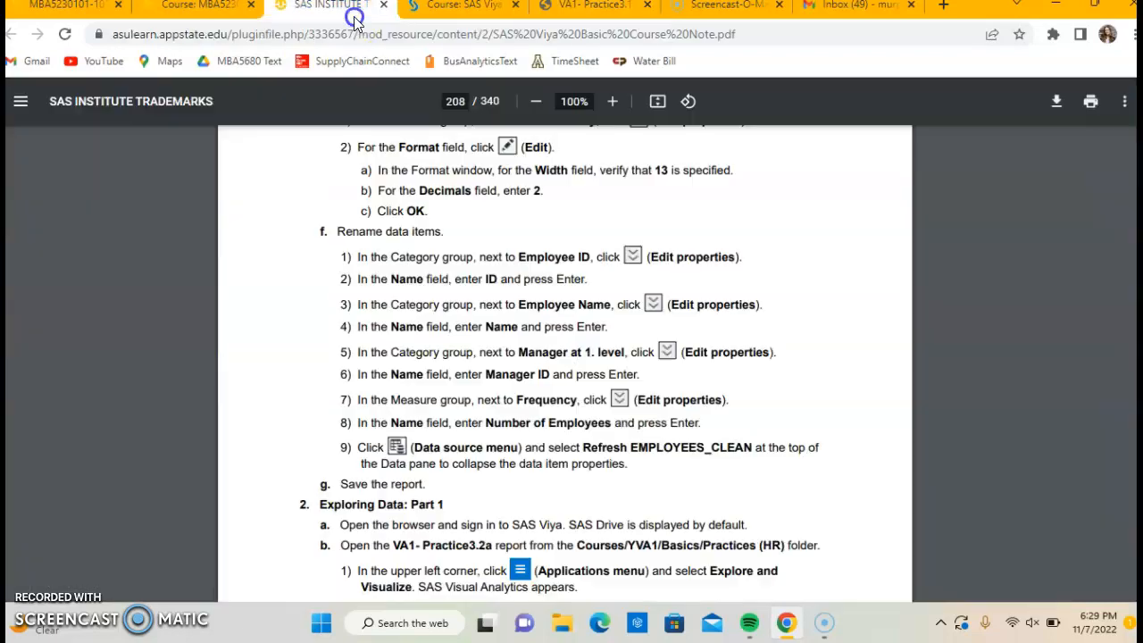
pyautogui.scroll(-2, 496, 328)
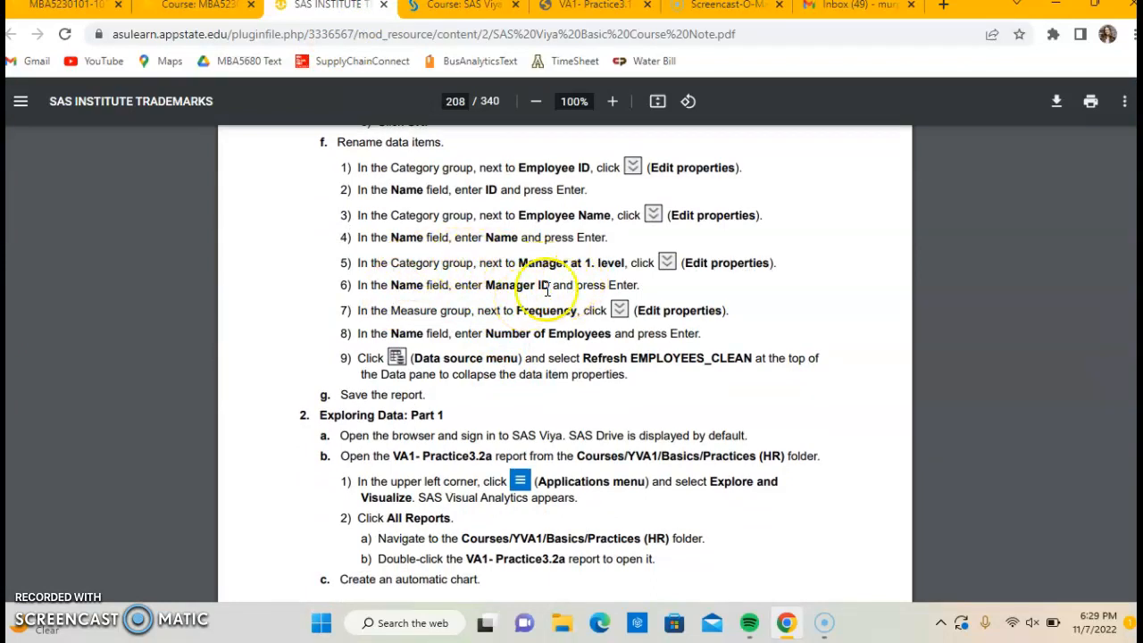
pyautogui.click(589, 5)
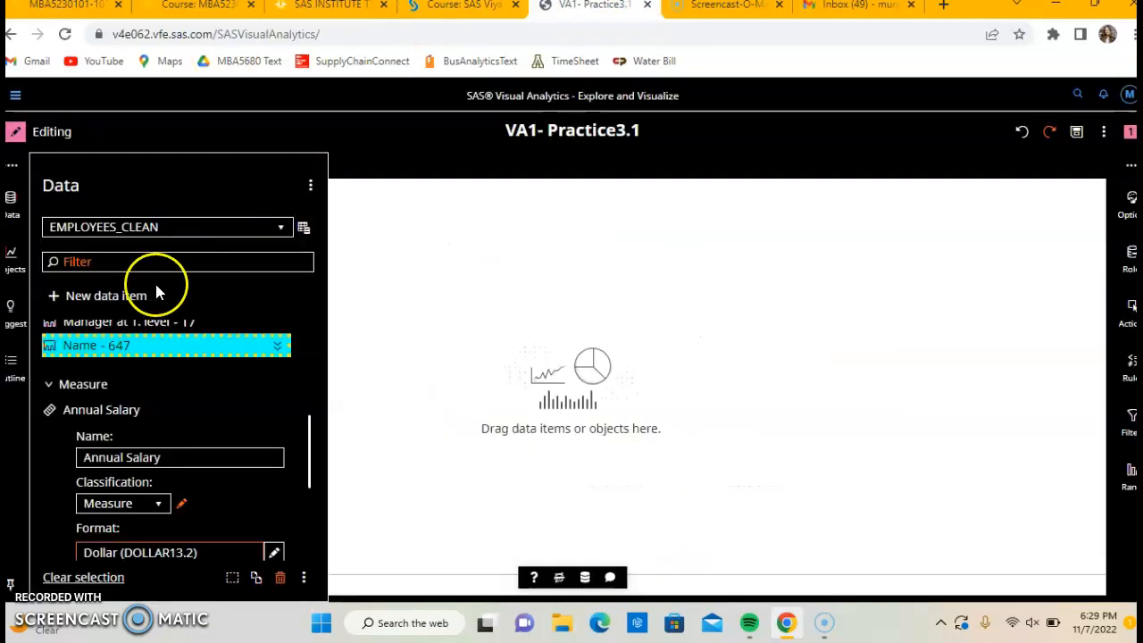
pyautogui.scroll(3, 184, 409)
pyautogui.keyDown('ctrl'); pyautogui.click(199, 443); pyautogui.keyUp('ctrl')
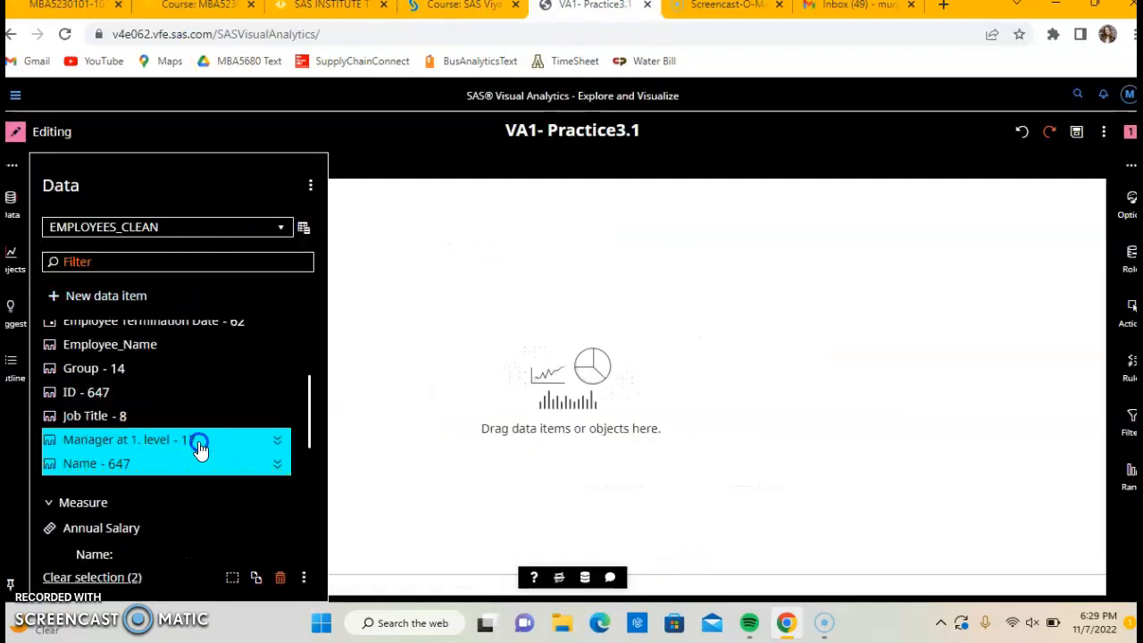
pyautogui.click(277, 441)
pyautogui.click(211, 489)
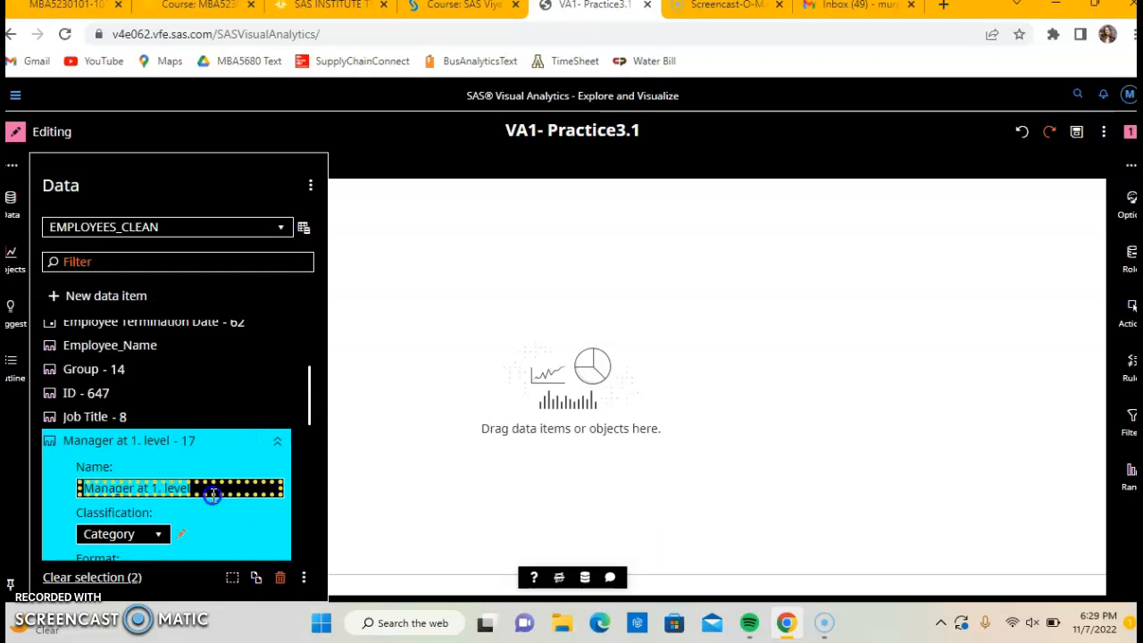
pyautogui.write('Manager ID')
pyautogui.press('Return')
pyautogui.click(214, 485)
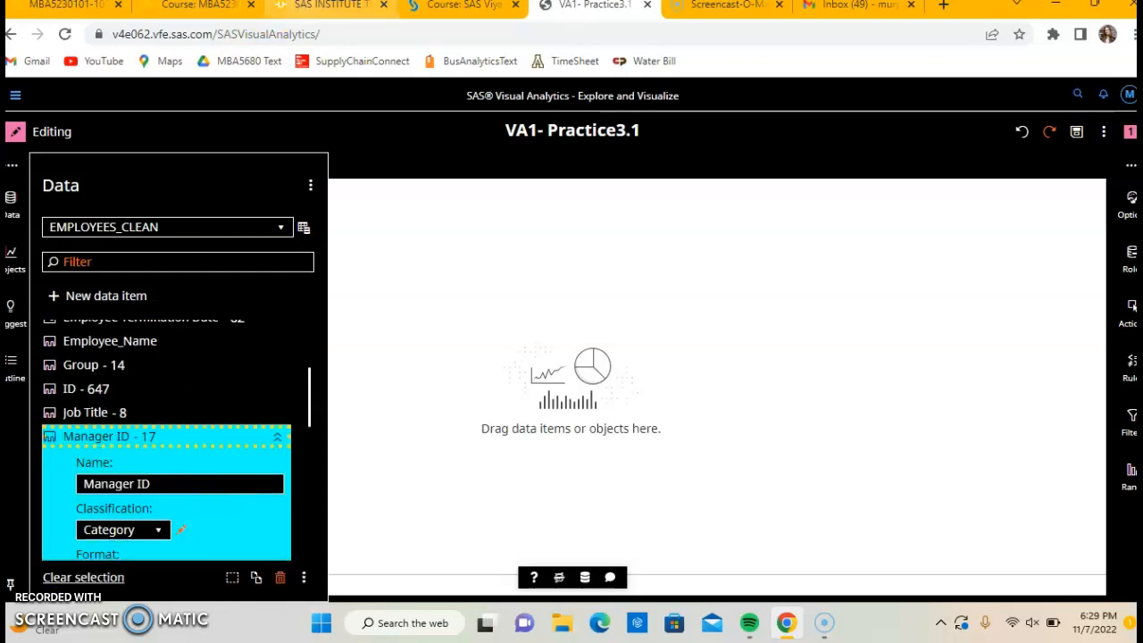
# Following the course notes, rename the Frequency measure as Number of Employees and clear the data item selection.
pyautogui.click(323, 5)
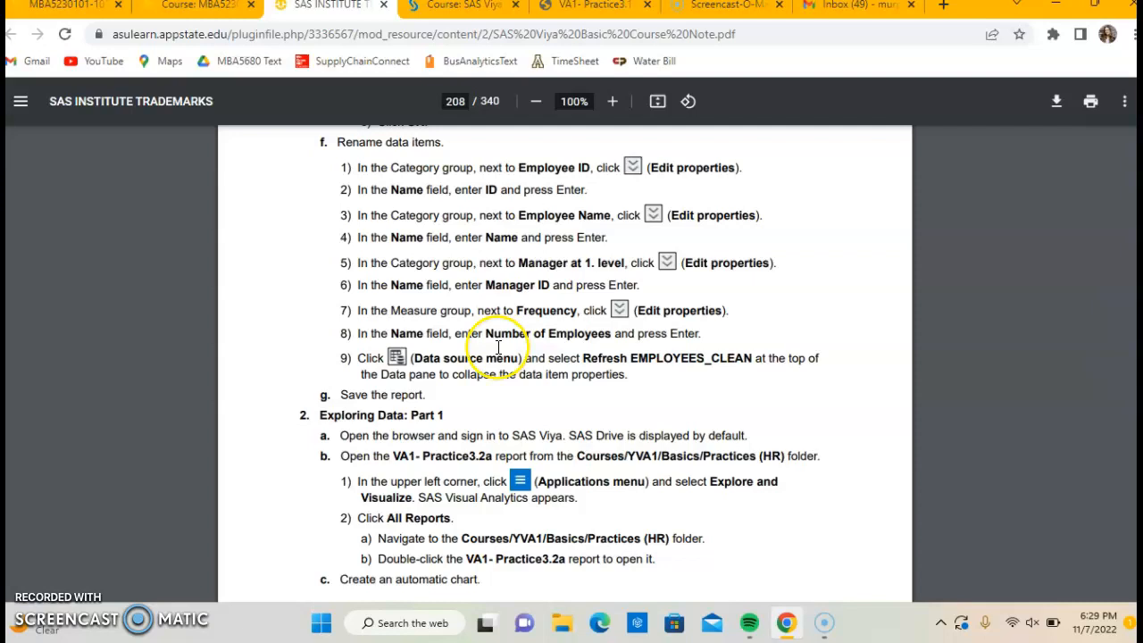
pyautogui.click(480, 8)
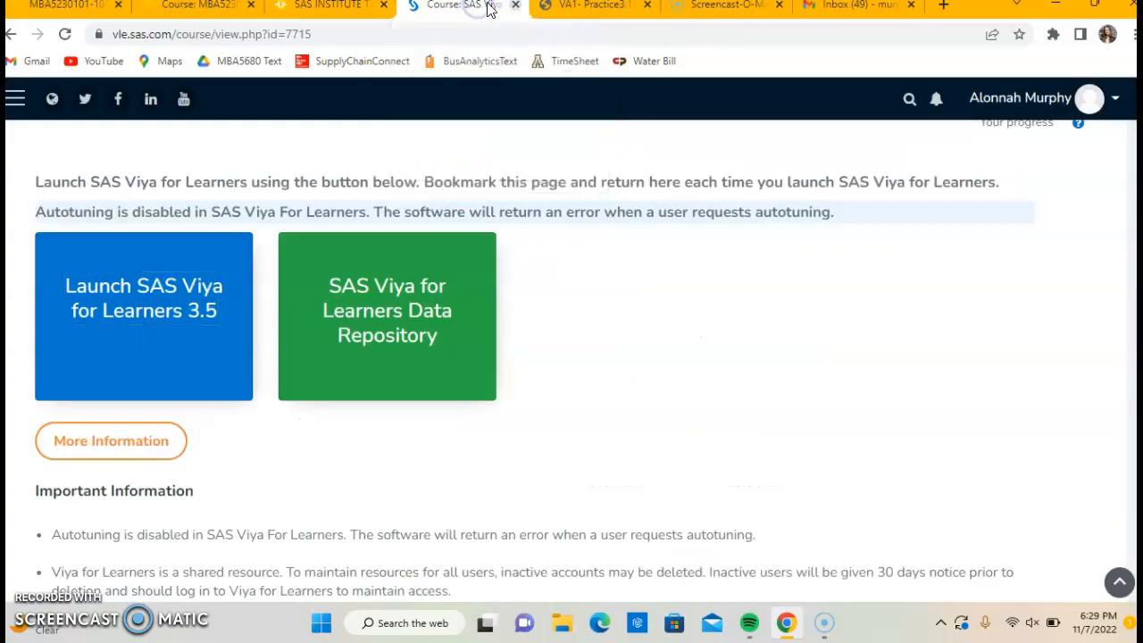
pyautogui.click(568, 12)
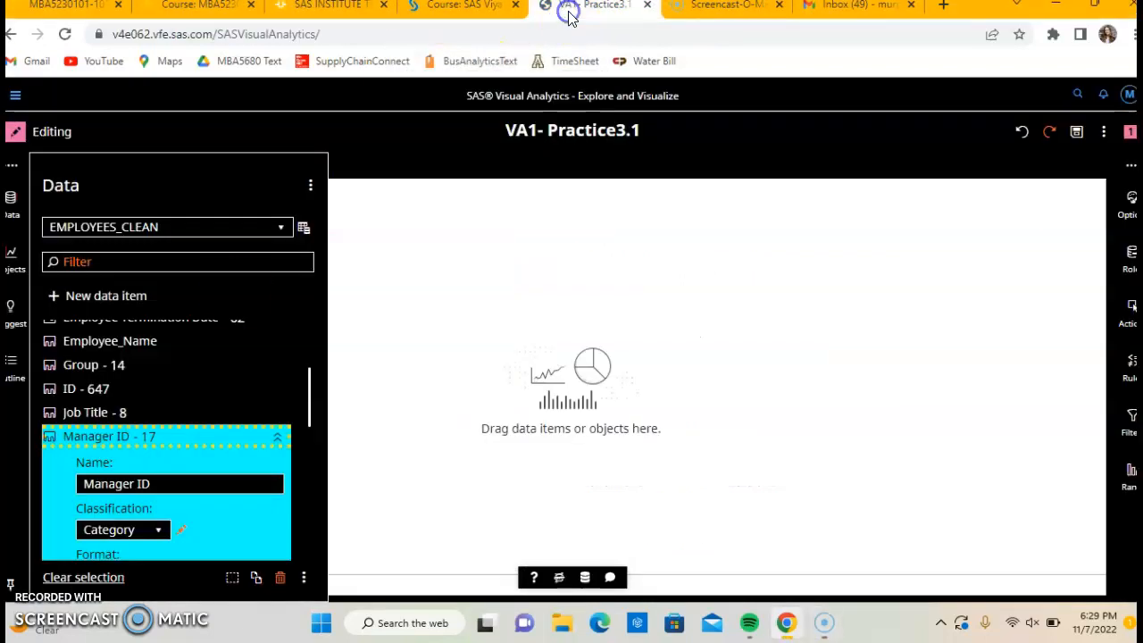
pyautogui.scroll(-5, 206, 383)
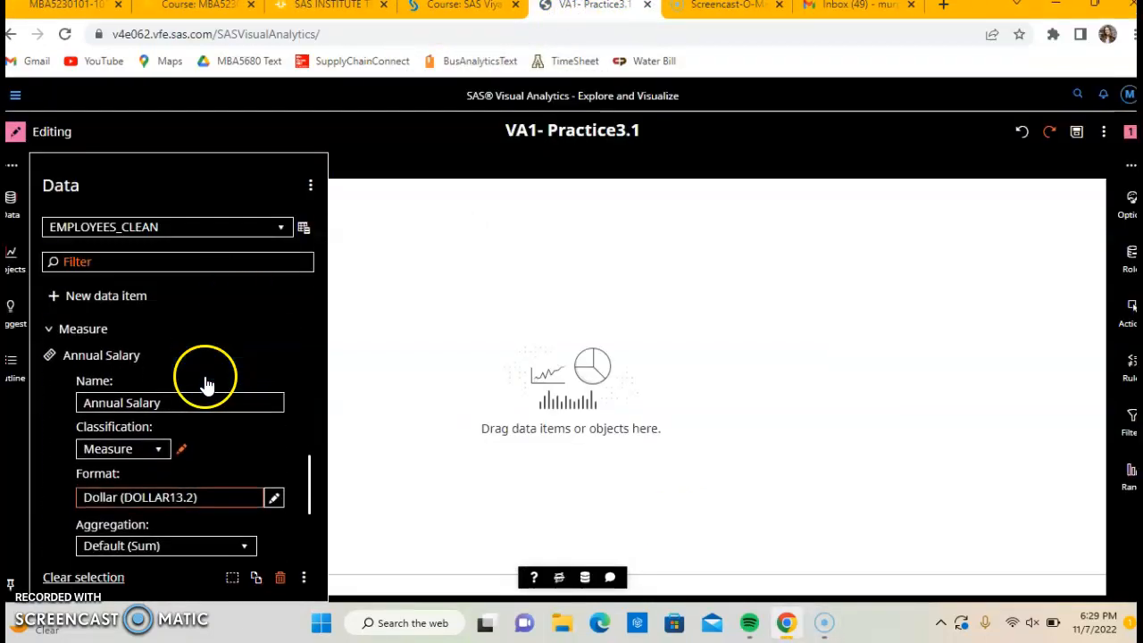
pyautogui.scroll(-2, 206, 383)
pyautogui.click(141, 428)
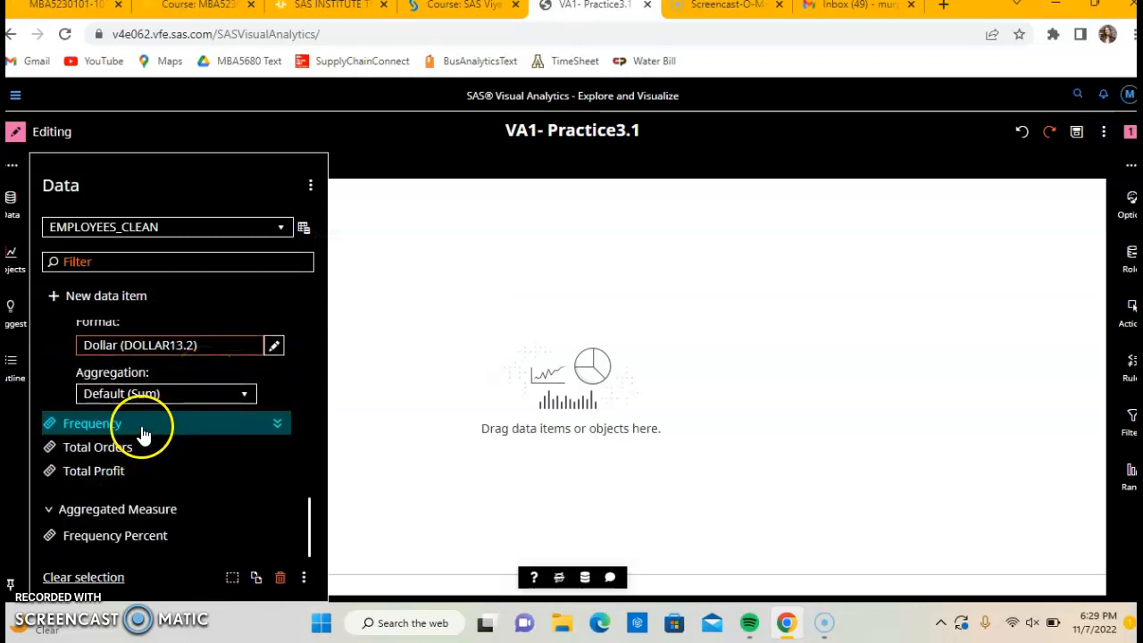
pyautogui.keyDown('ctrl'); pyautogui.click(205, 450); pyautogui.keyUp('ctrl')
pyautogui.keyDown('ctrl'); pyautogui.click(205, 449); pyautogui.keyUp('ctrl')
pyautogui.click(277, 423)
pyautogui.doubleClick(192, 475)
pyautogui.write('Number of Employees')
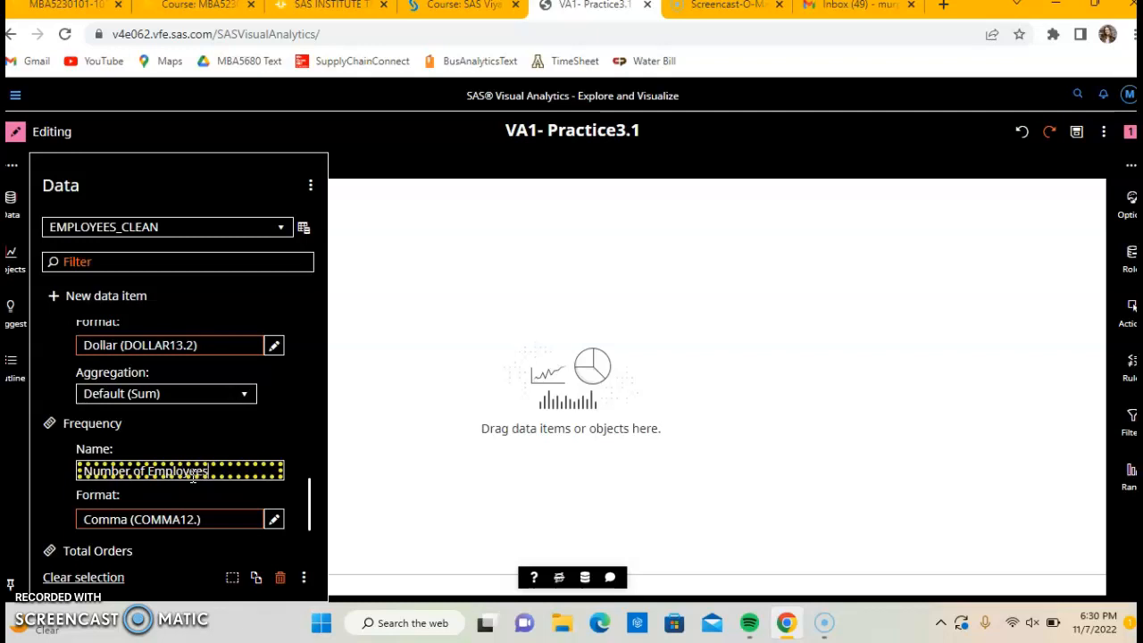
pyautogui.press('Return')
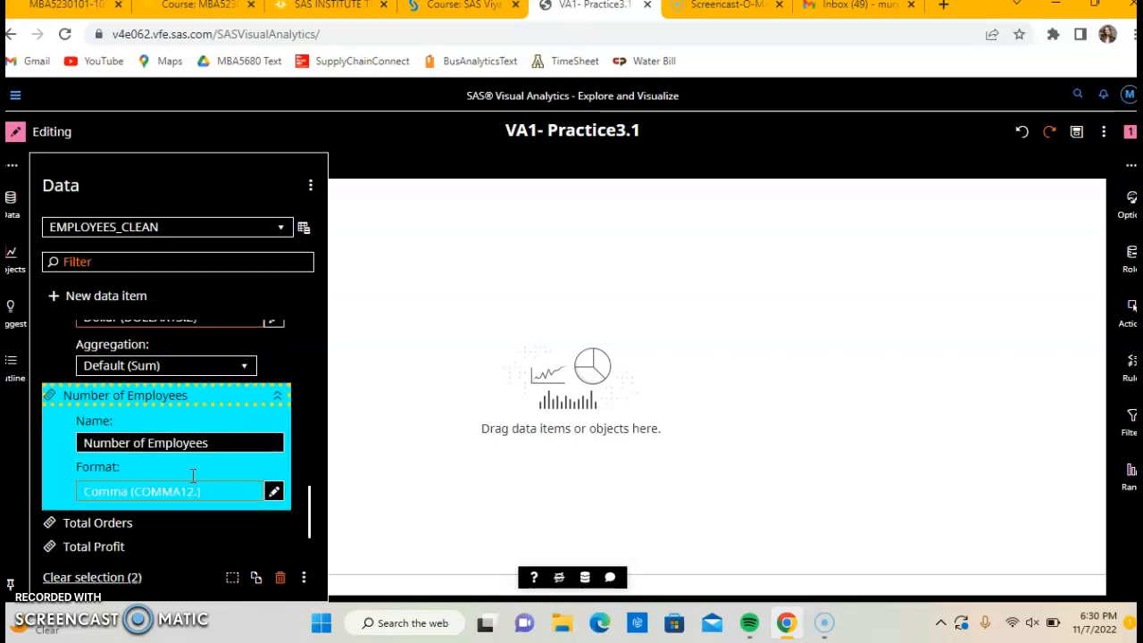
pyautogui.click(96, 579)
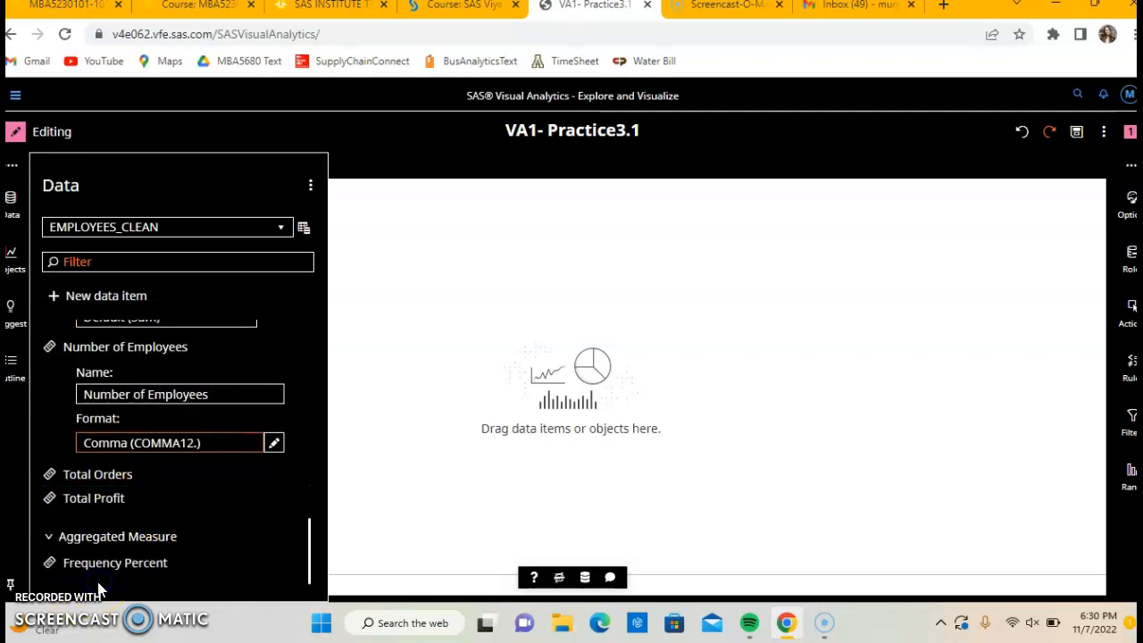
pyautogui.click(198, 473)
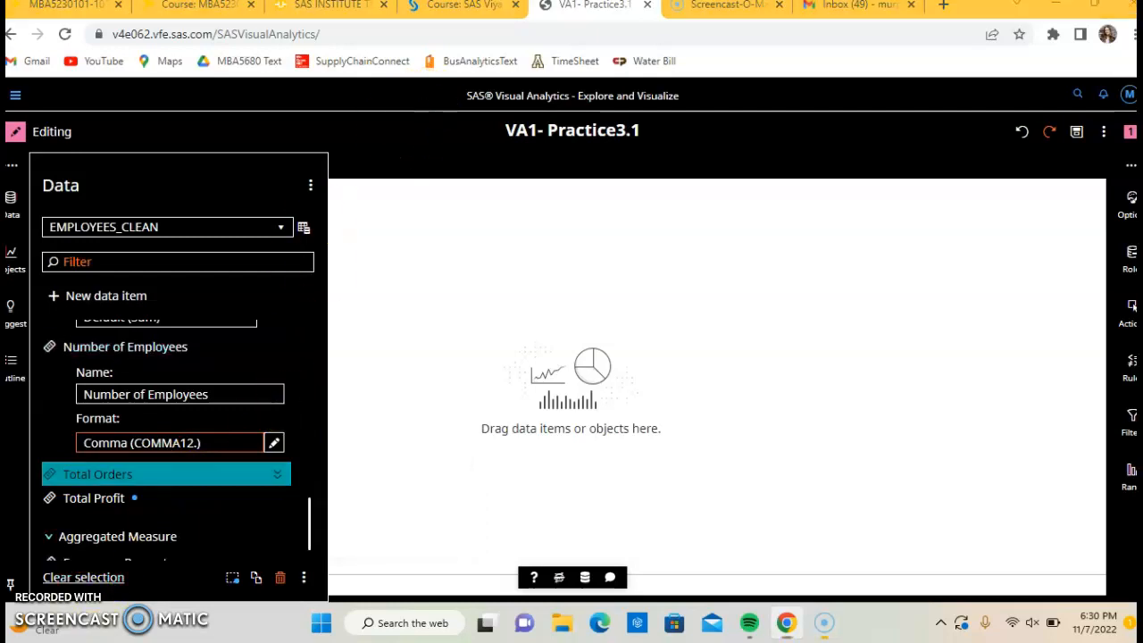
pyautogui.click(102, 577)
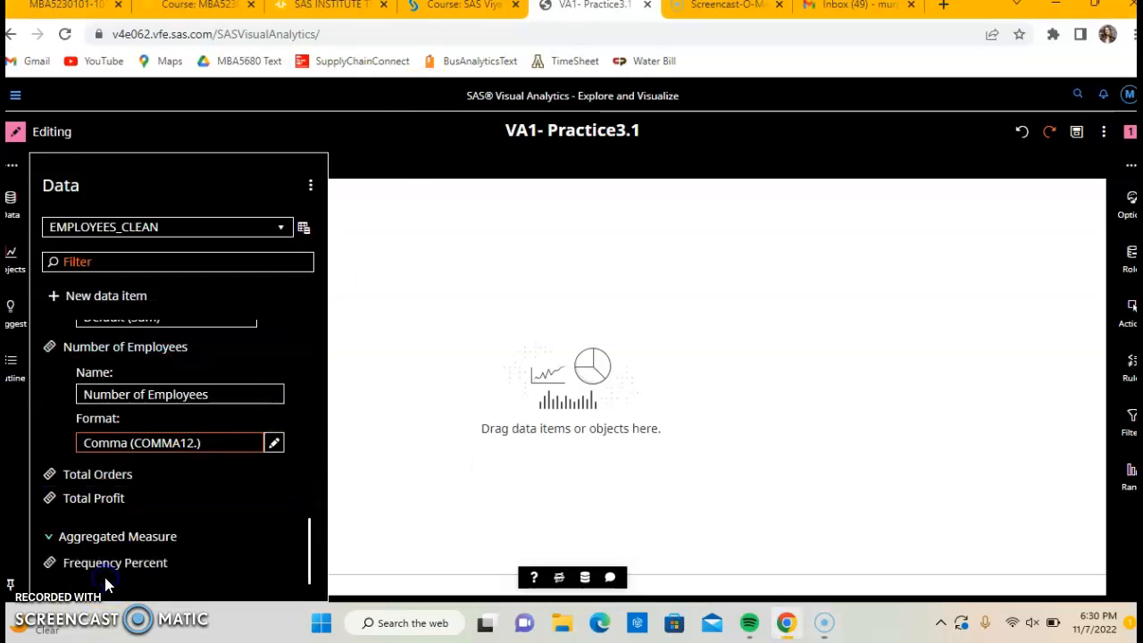
# Following the course notes, refresh the EMPLOYEES_CLEAN data source and collapse all data item groups.
pyautogui.click(305, 13)
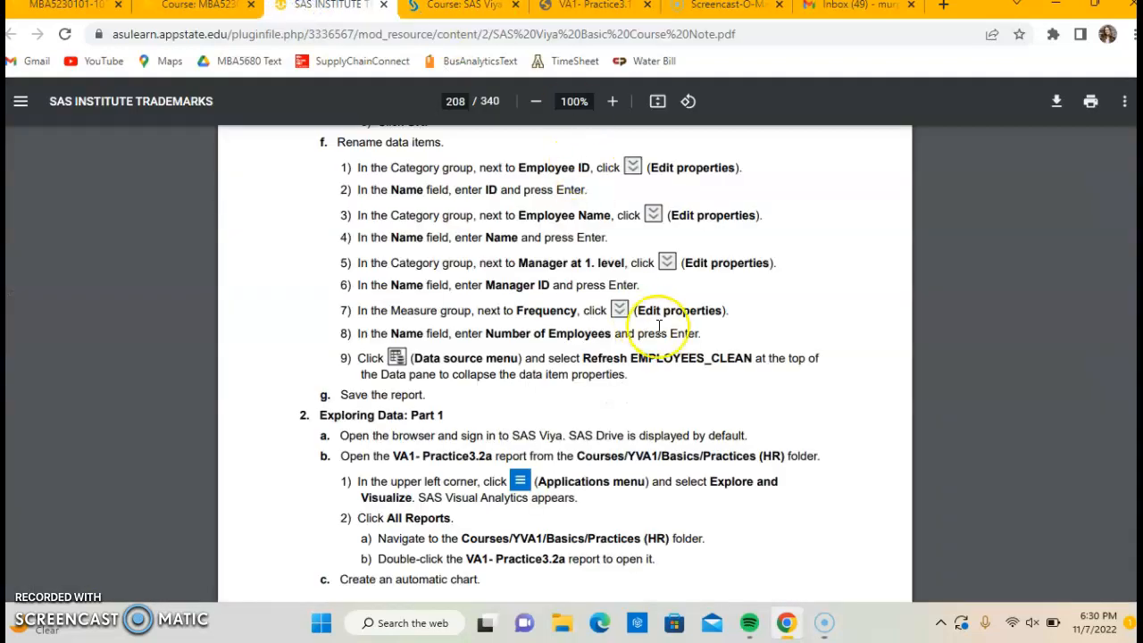
pyautogui.scroll(-1, 659, 326)
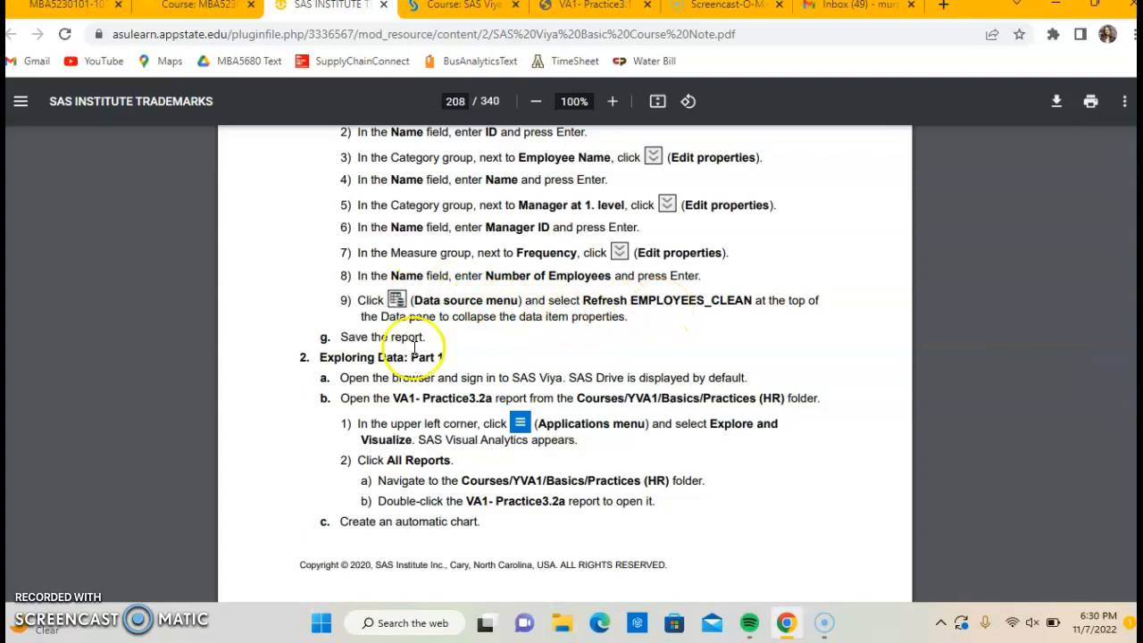
pyautogui.click(458, 9)
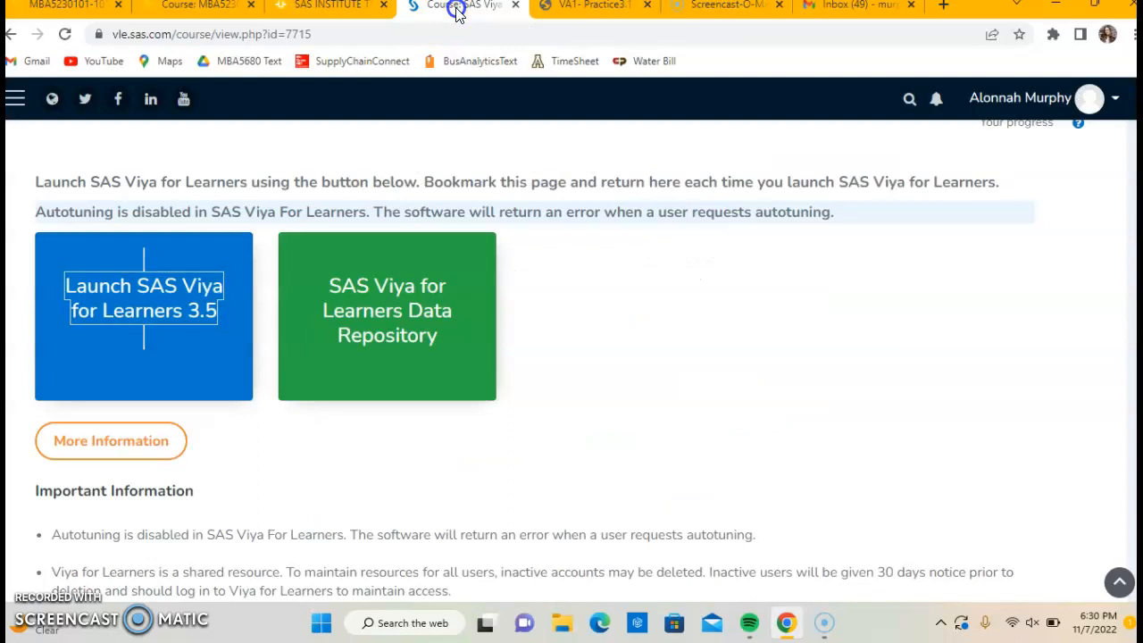
pyautogui.click(581, 7)
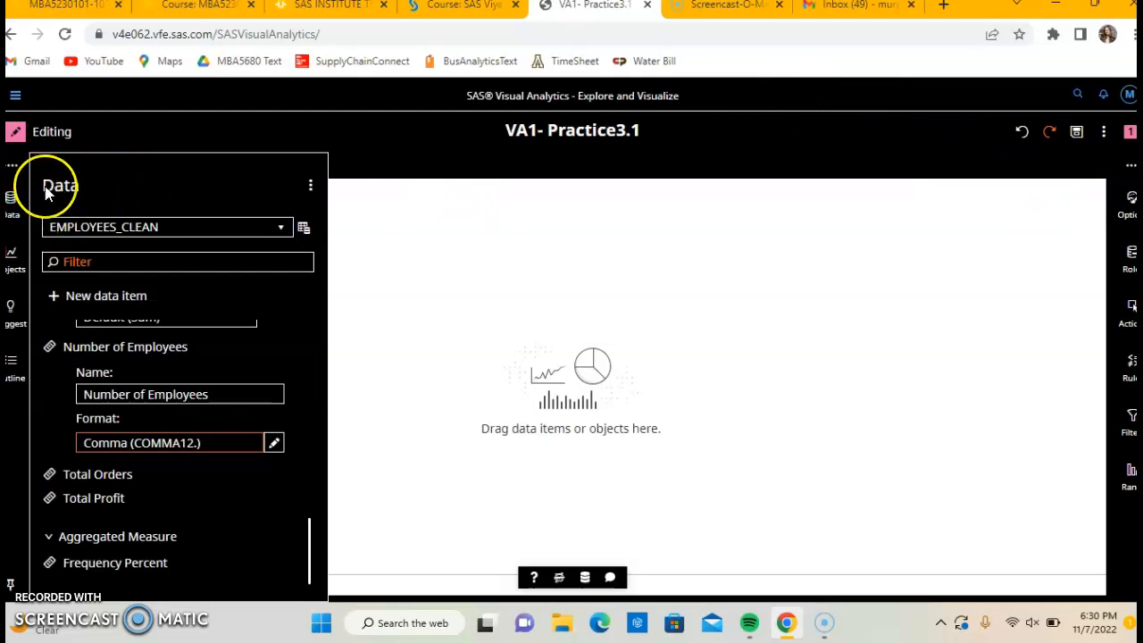
pyautogui.click(310, 185)
pyautogui.click(291, 182)
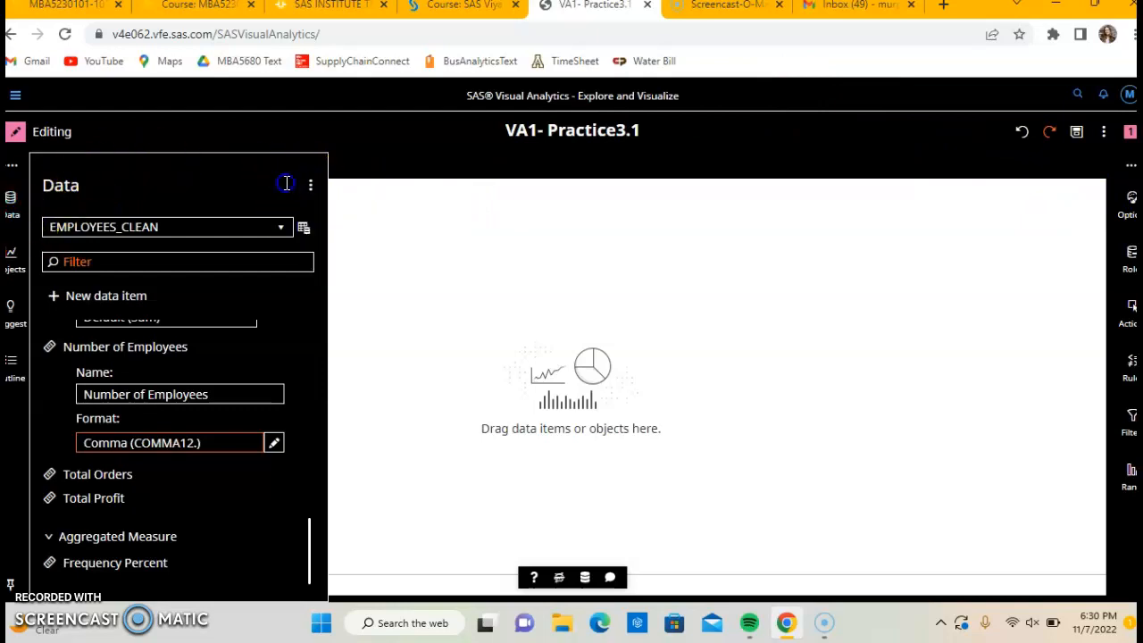
pyautogui.click(303, 229)
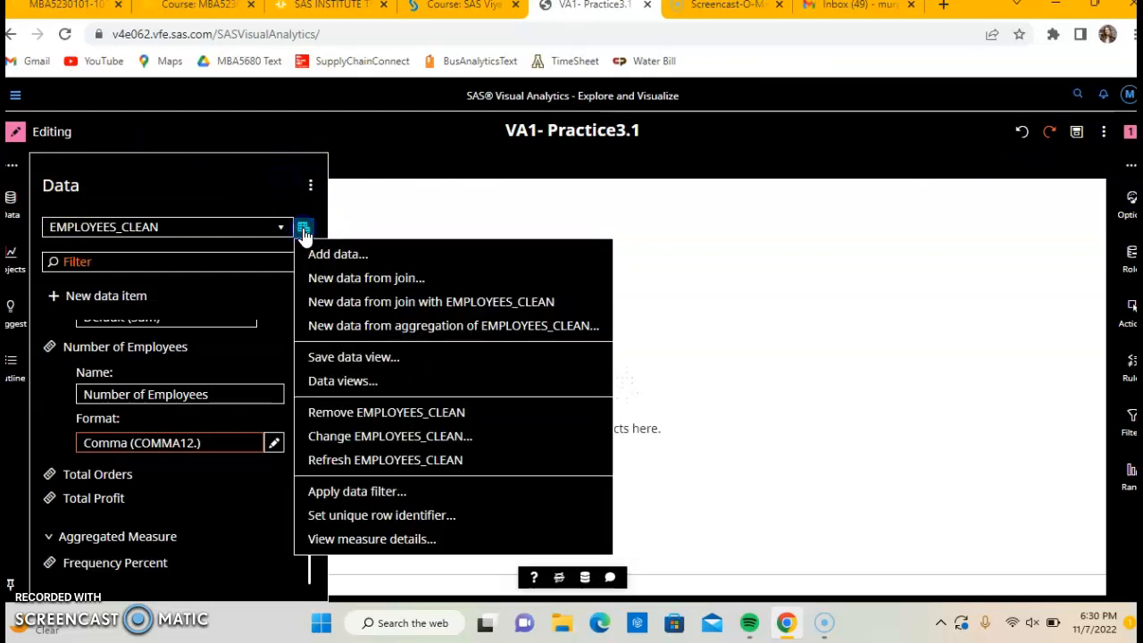
pyautogui.click(364, 459)
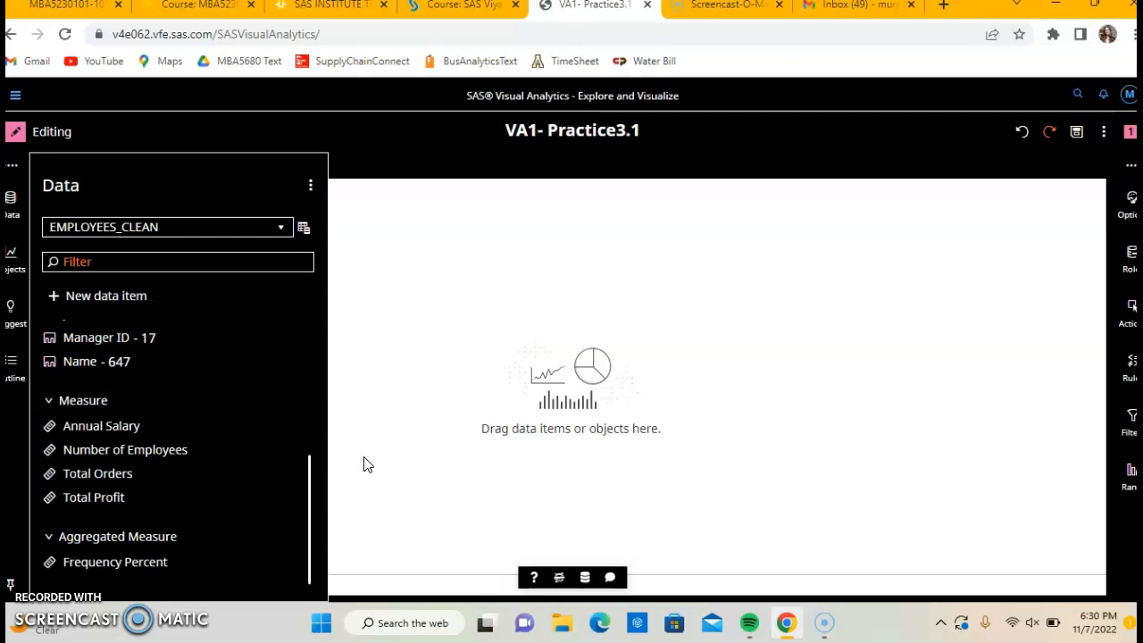
pyautogui.click(309, 184)
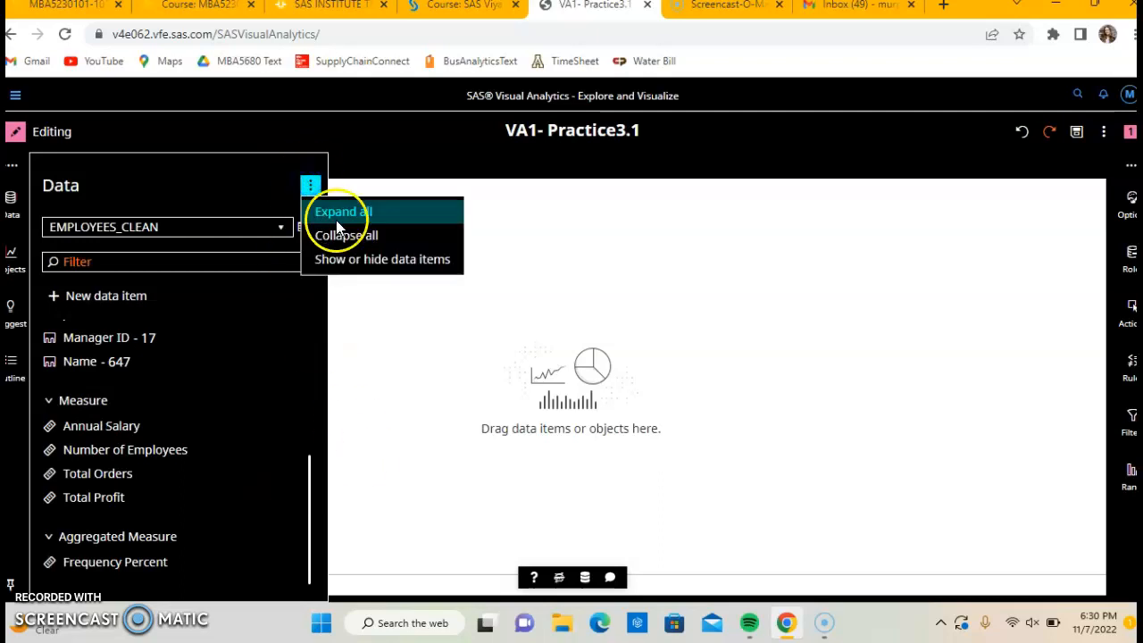
pyautogui.click(341, 237)
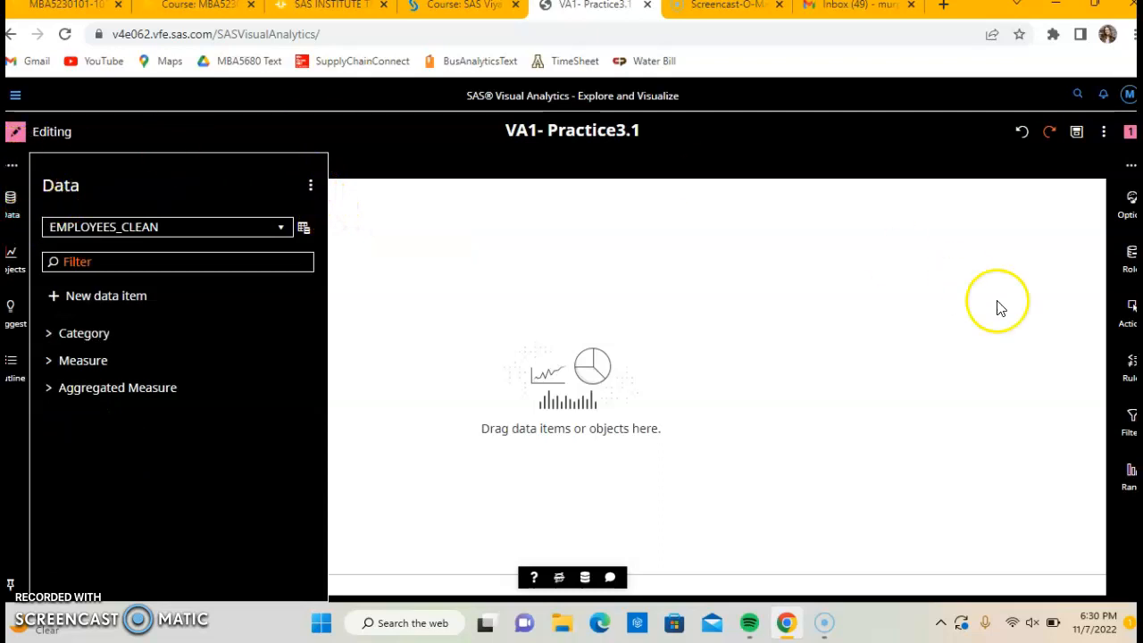
# Save the report in My Folder under the name VA1- Practice3.1_CLEAN.
pyautogui.click(1078, 132)
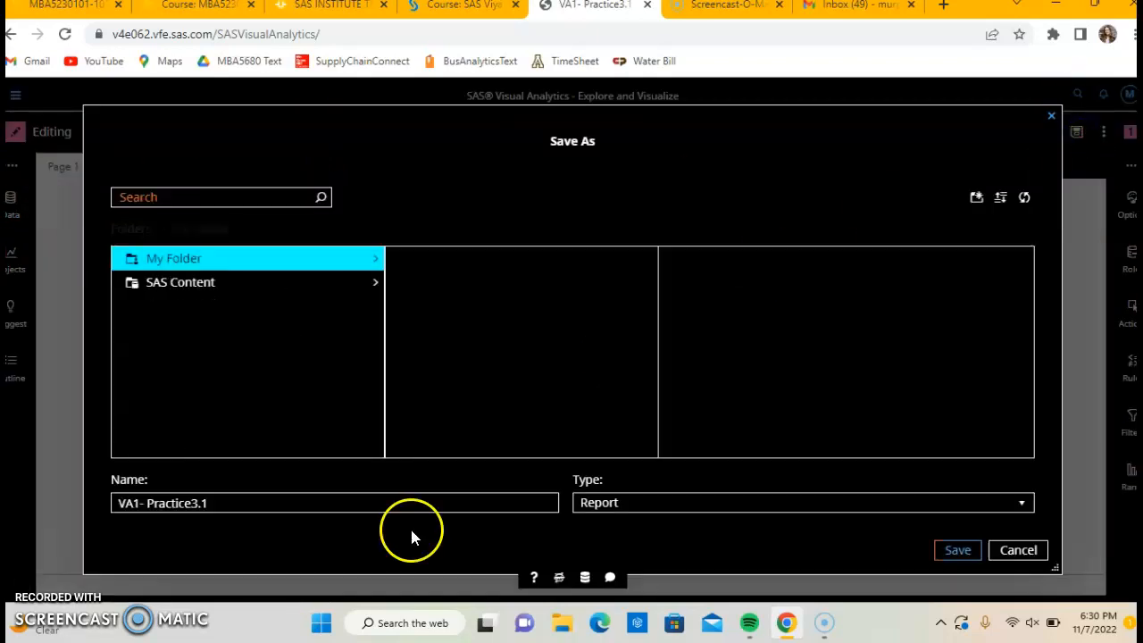
pyautogui.click(347, 502)
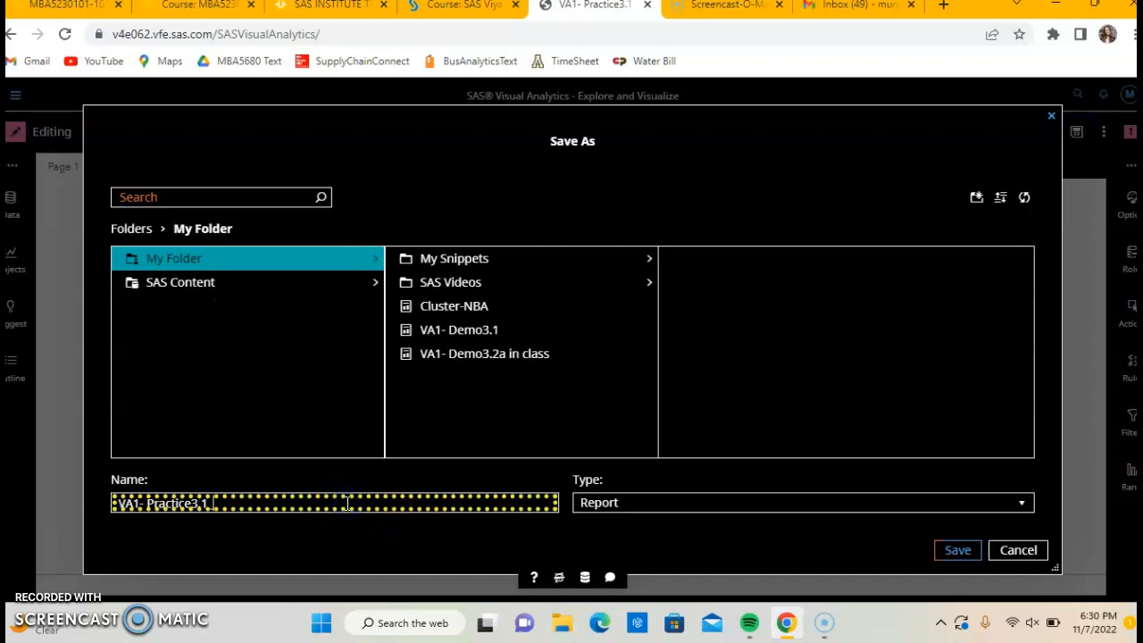
pyautogui.write('Cl')
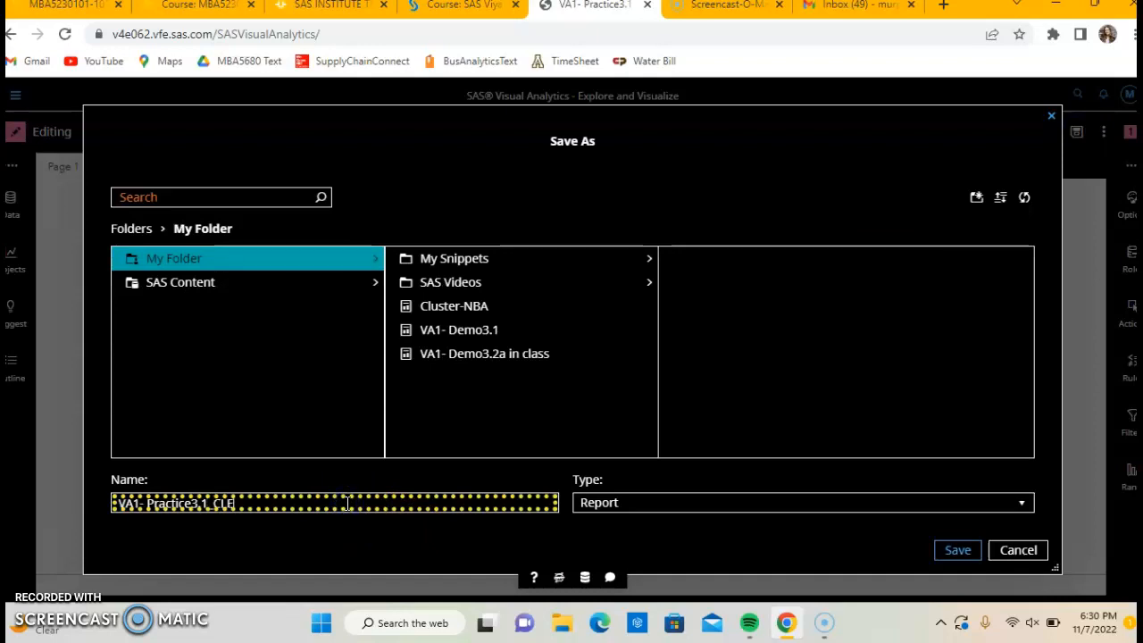
pyautogui.click(951, 561)
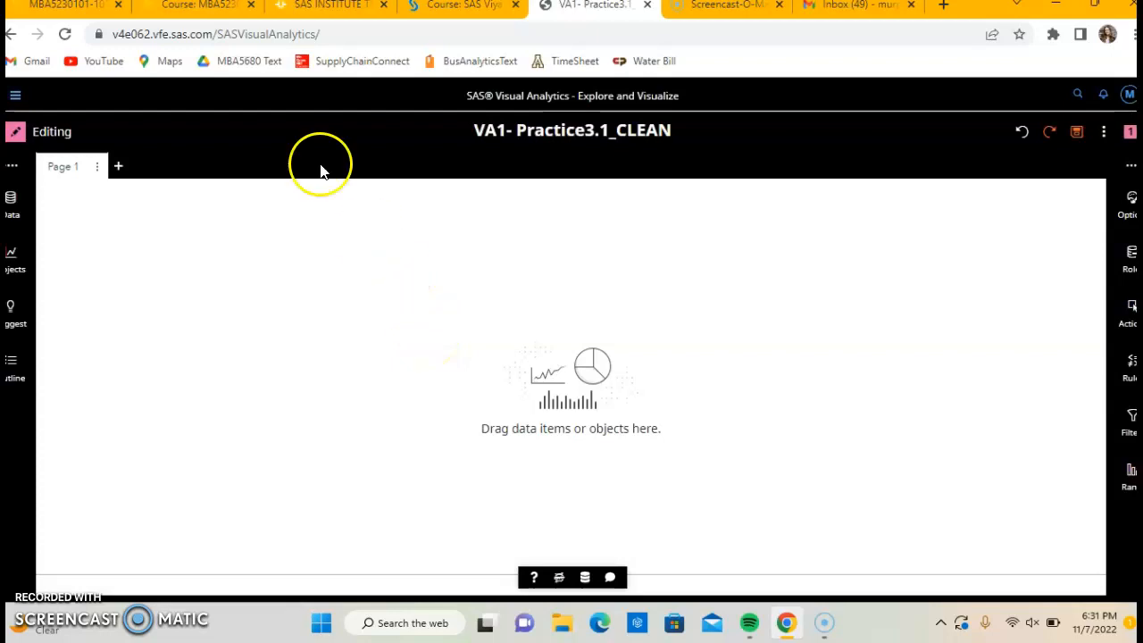
# Review the course notes' Exploring Data: Part 1 instructions for creating an automatic chart, then return to the report.
pyautogui.click(303, 8)
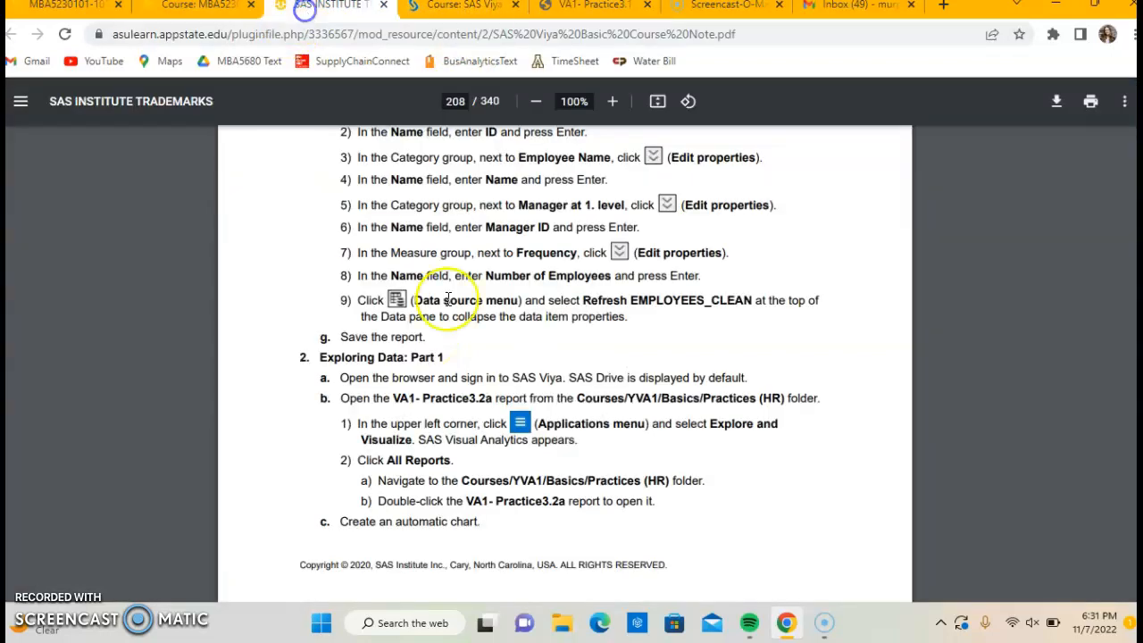
pyautogui.scroll(-2, 499, 427)
pyautogui.scroll(-2, 498, 427)
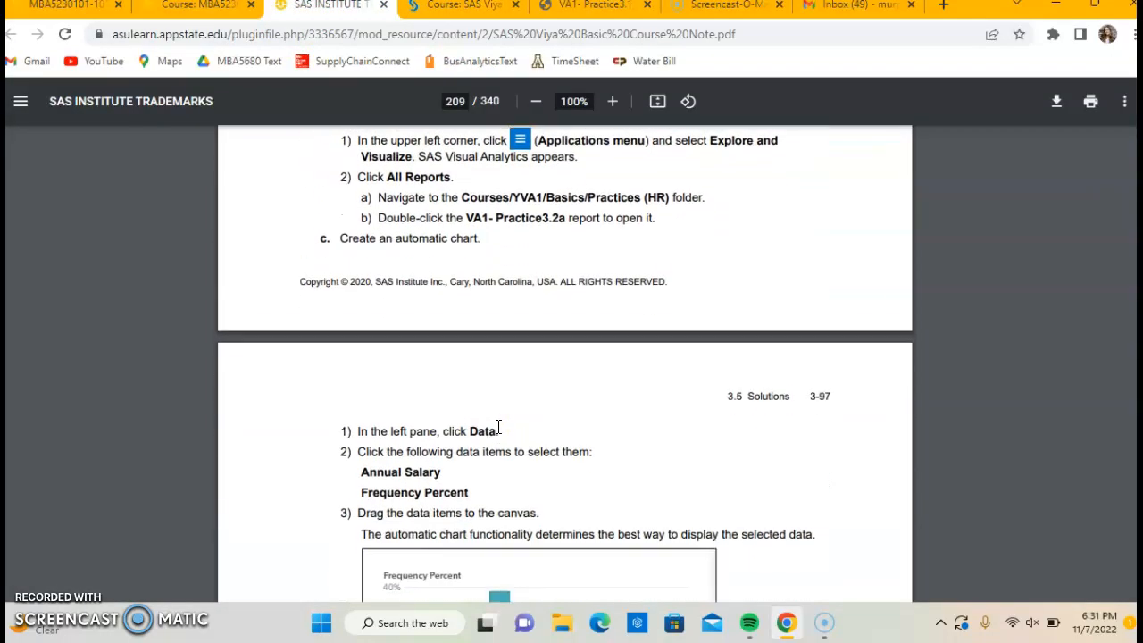
pyautogui.scroll(-1, 499, 427)
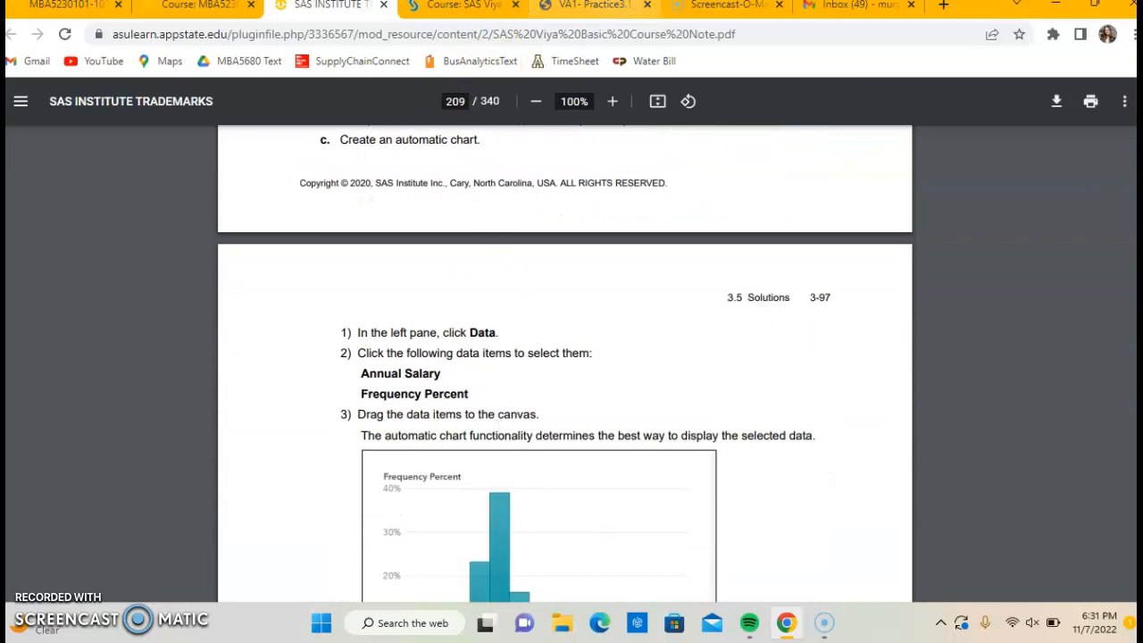
pyautogui.click(591, 5)
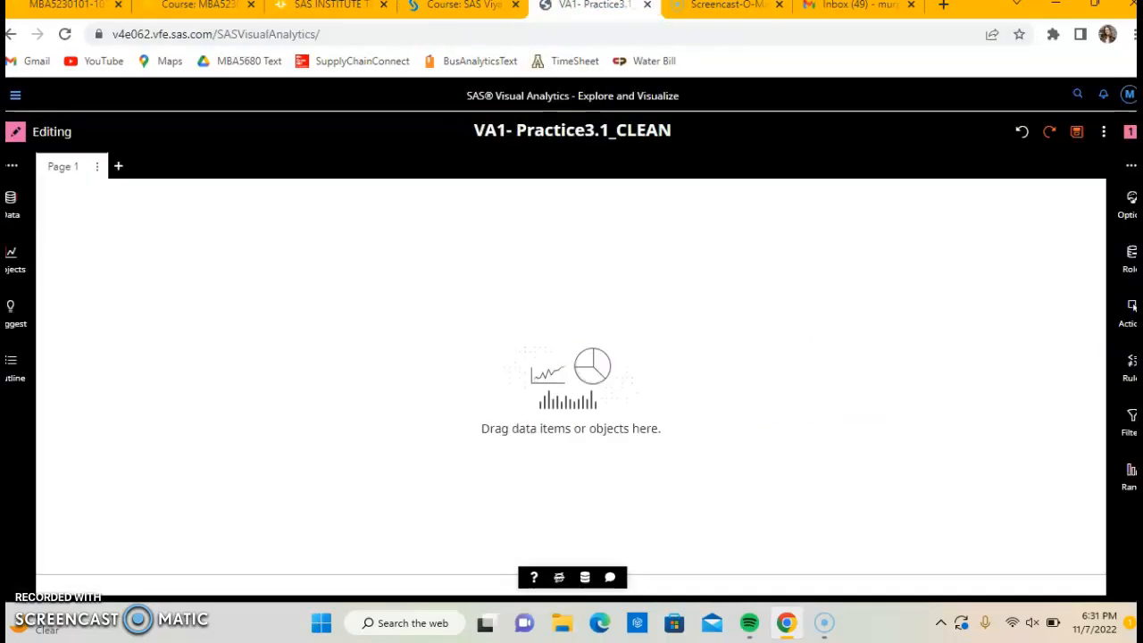